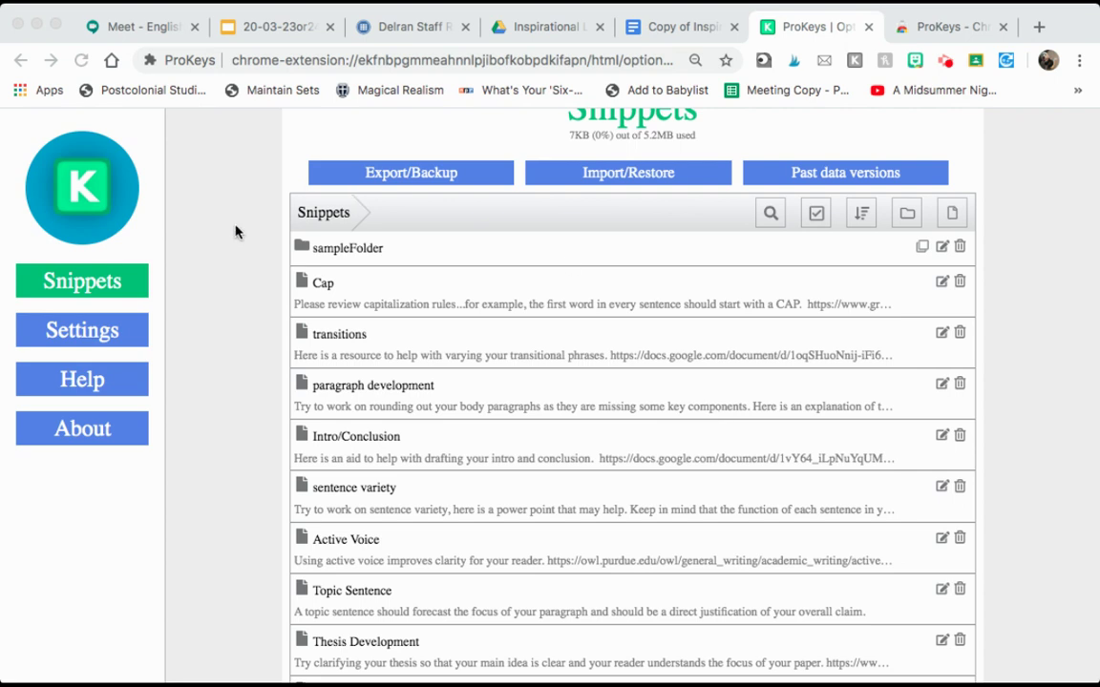
Look over the saved ProKeys snippets and switch to the top of the Copy of Inspirational Leader document in Google Docs.
scroll(237, 232, up, 2)
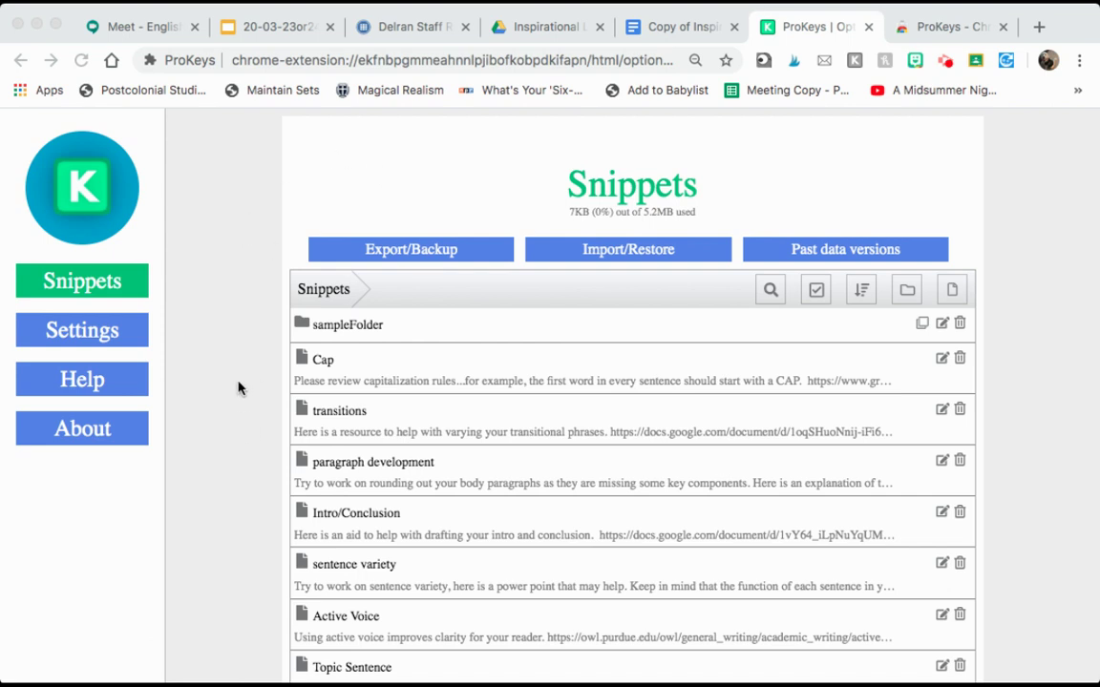
scroll(238, 388, down, 5)
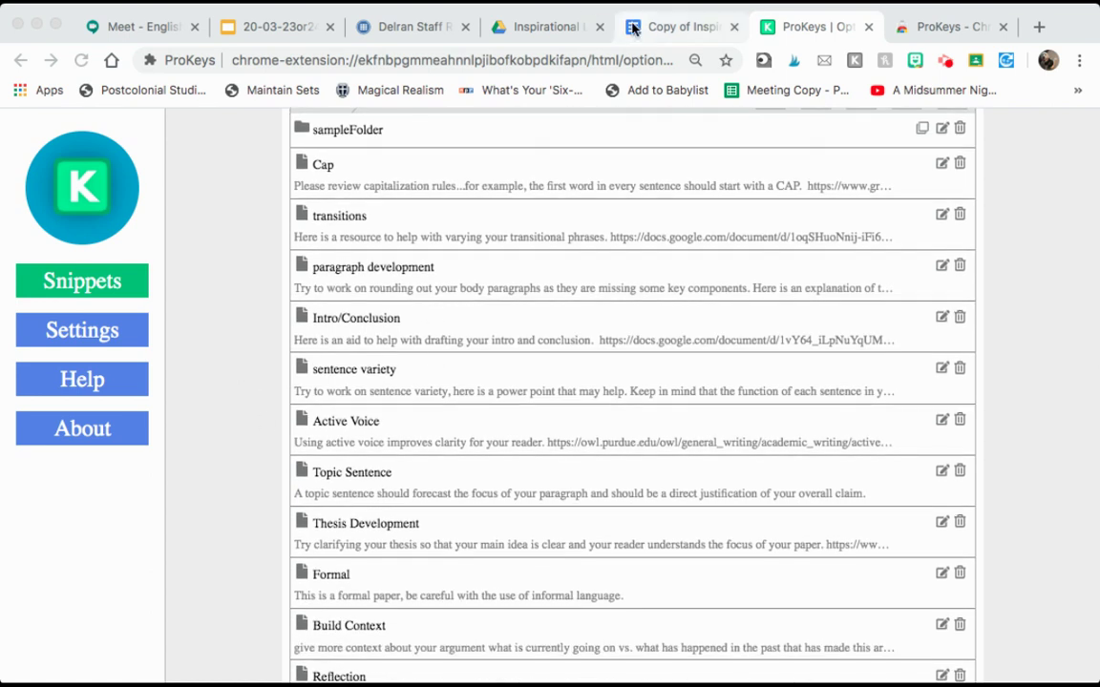
click(679, 28)
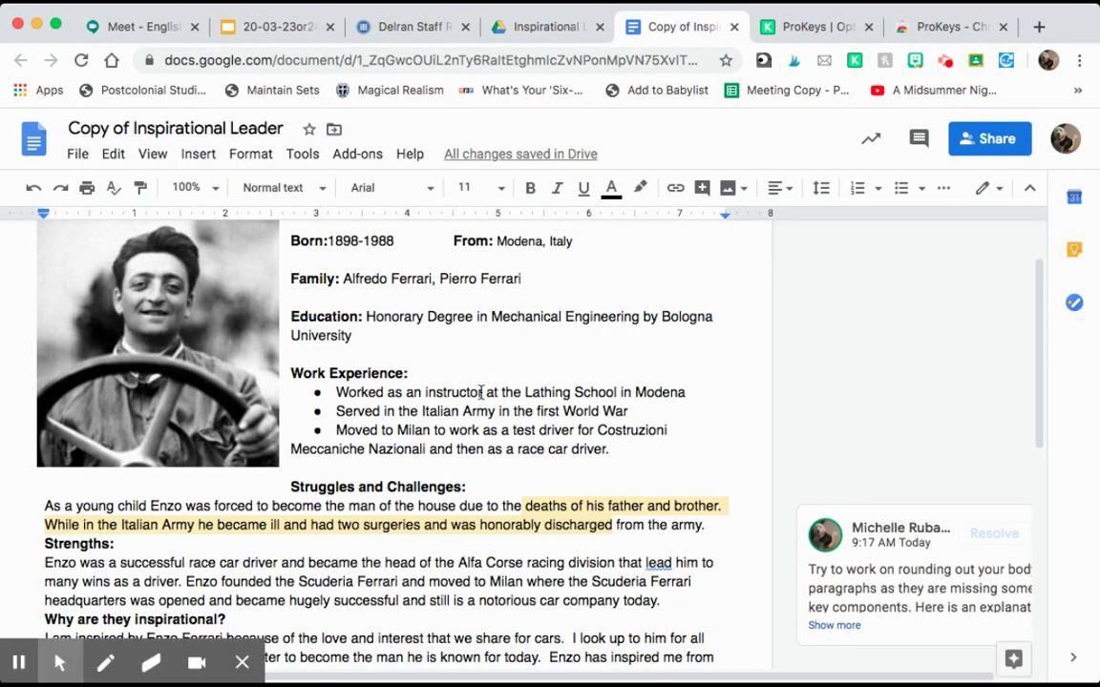
scroll(482, 392, up, 2)
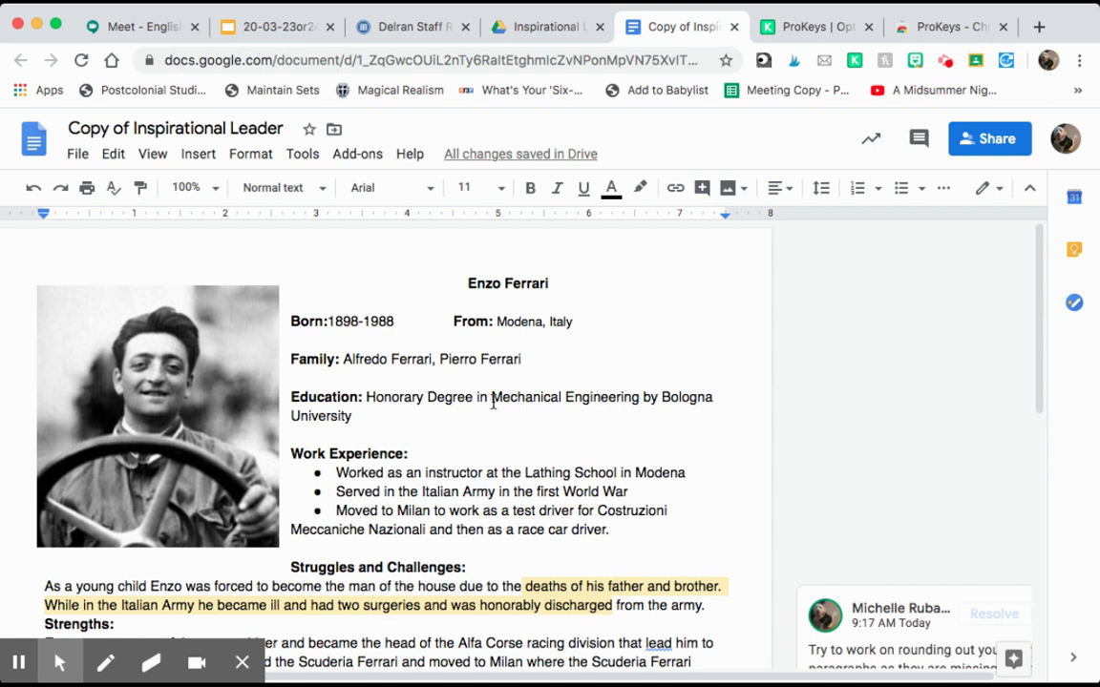
Add a comment to "Mechanical Eng" in the Education line by expanding the ProKeys snippet "comma".
drag(493, 402, 590, 399)
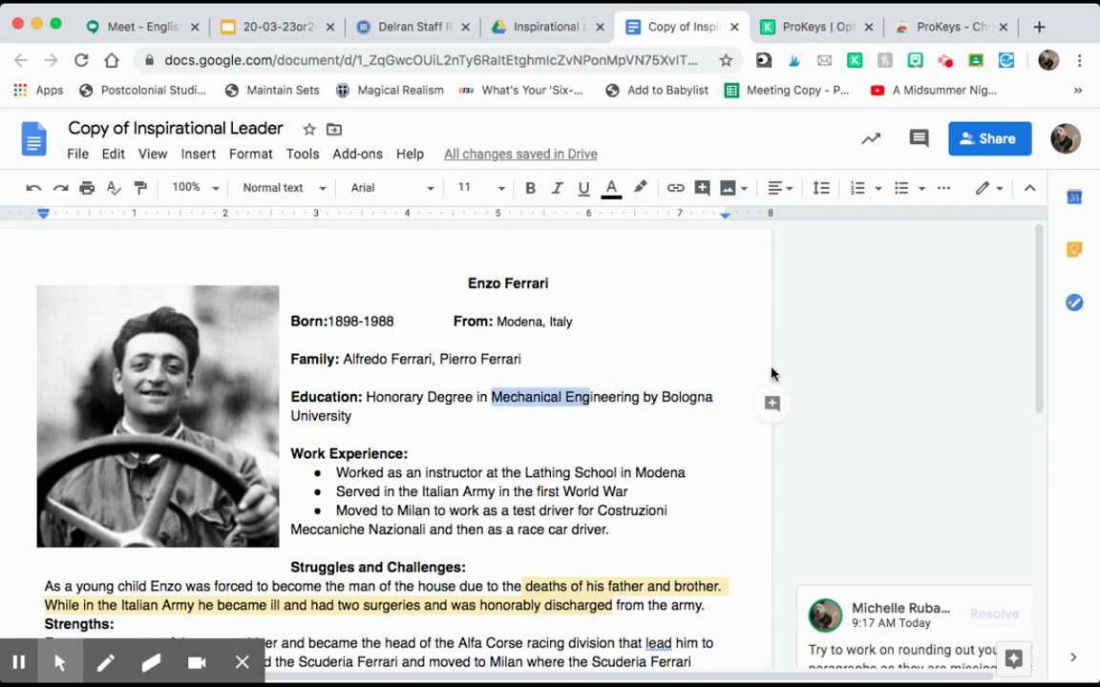
click(772, 405)
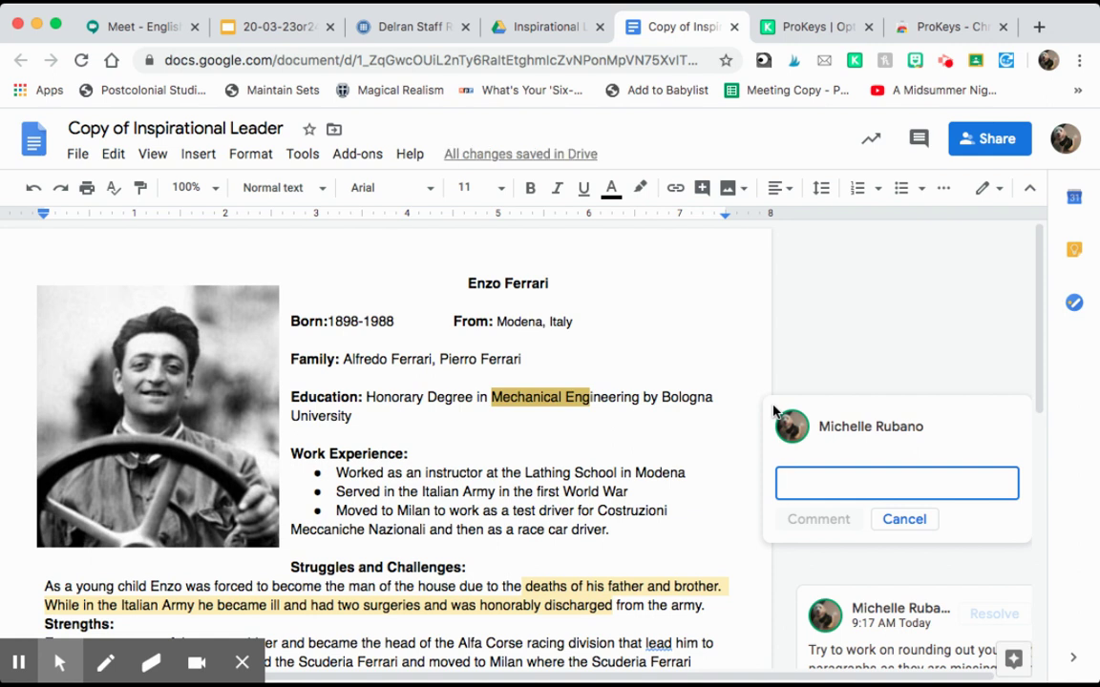
text(comma)
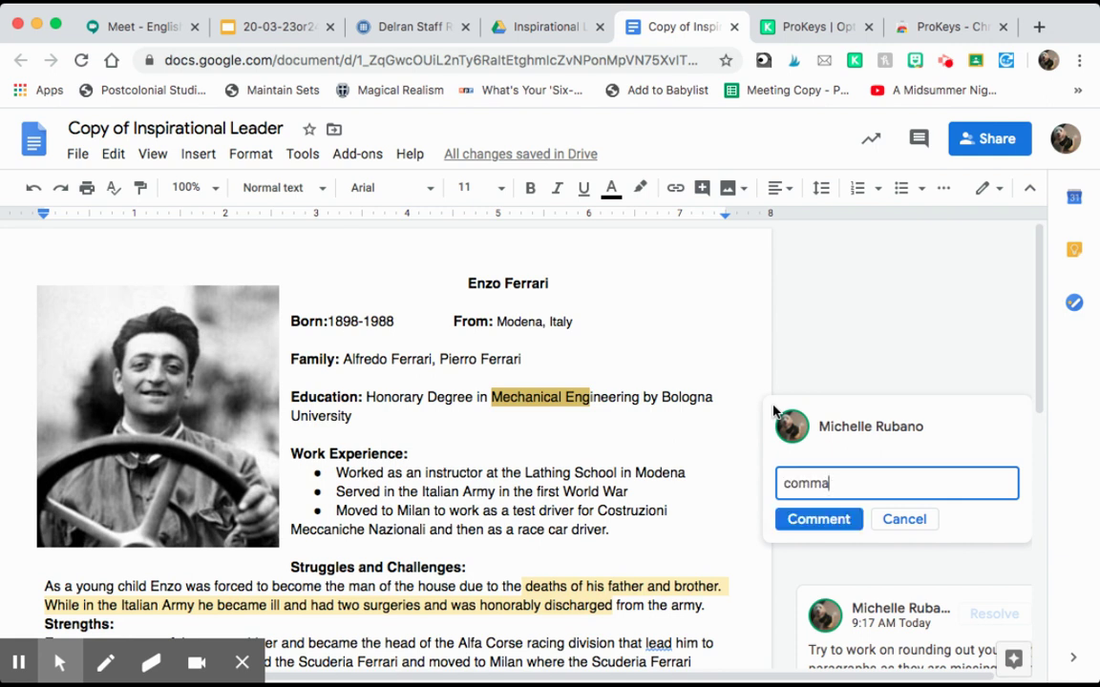
key(shift+space)
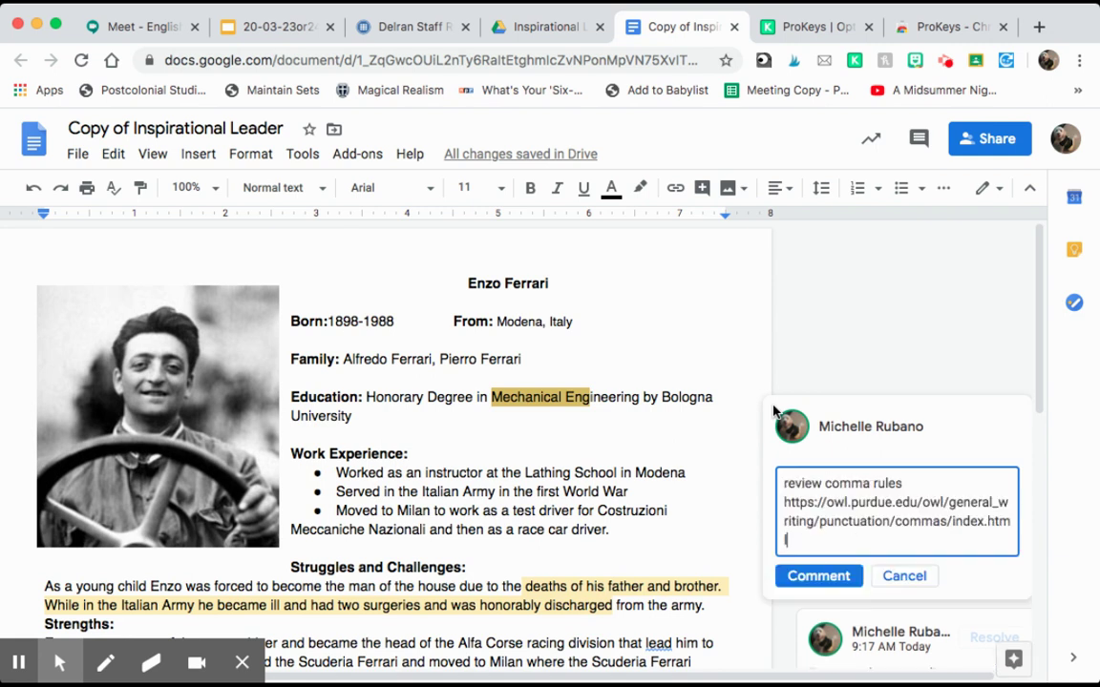
scroll(801, 497, down, 2)
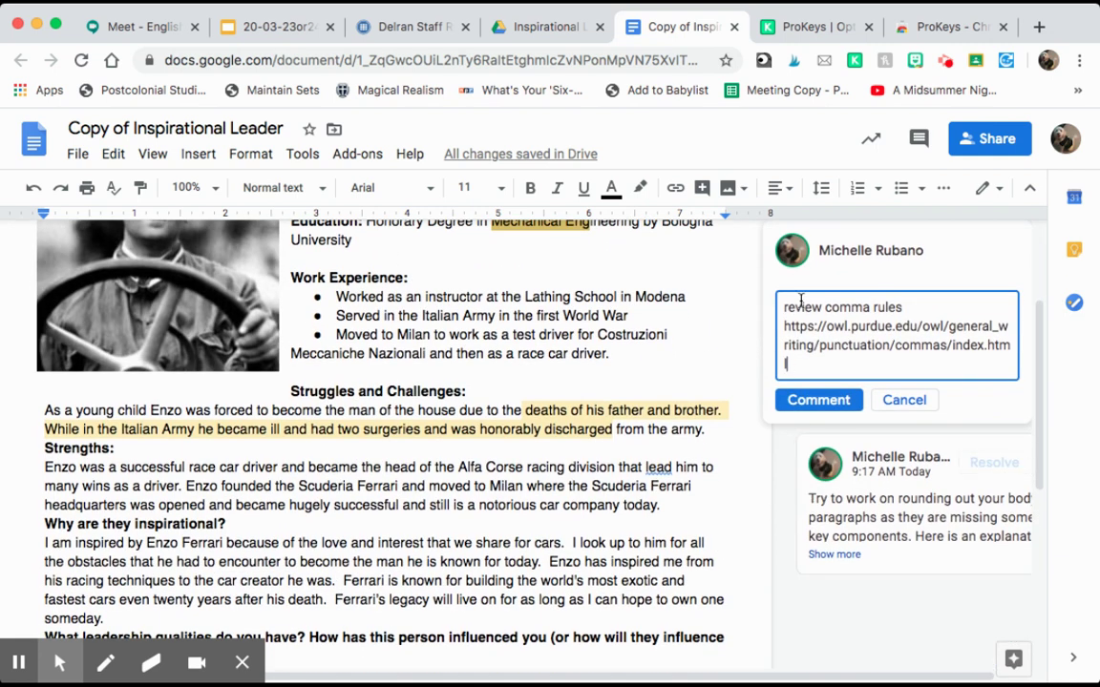
scroll(790, 322, up, 1)
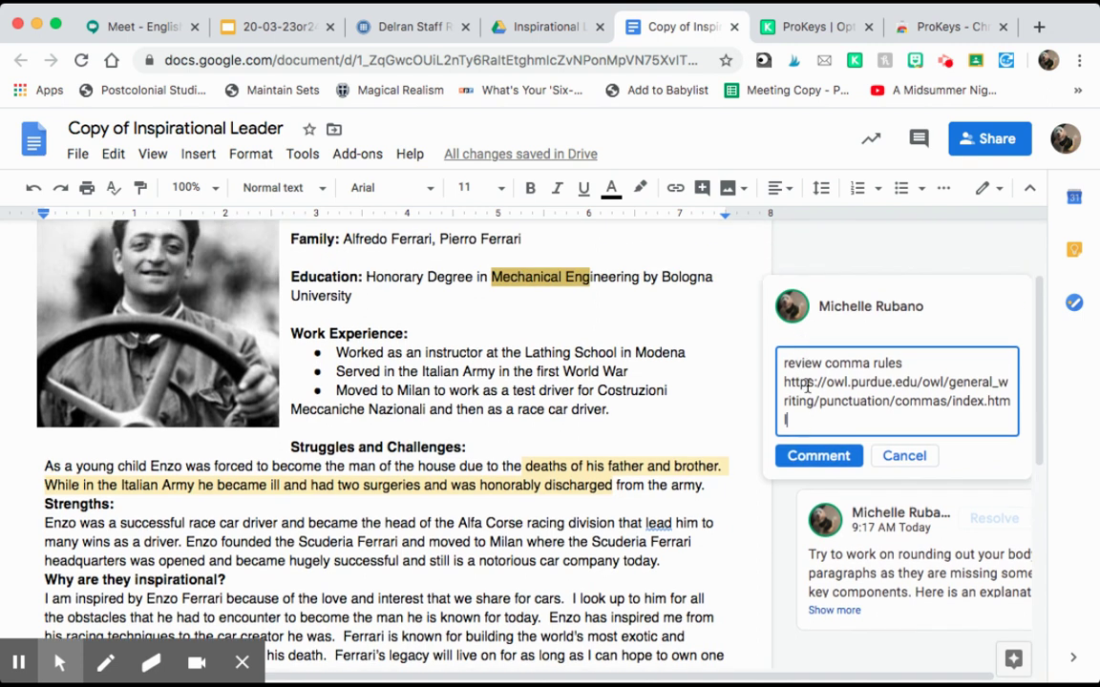
click(811, 458)
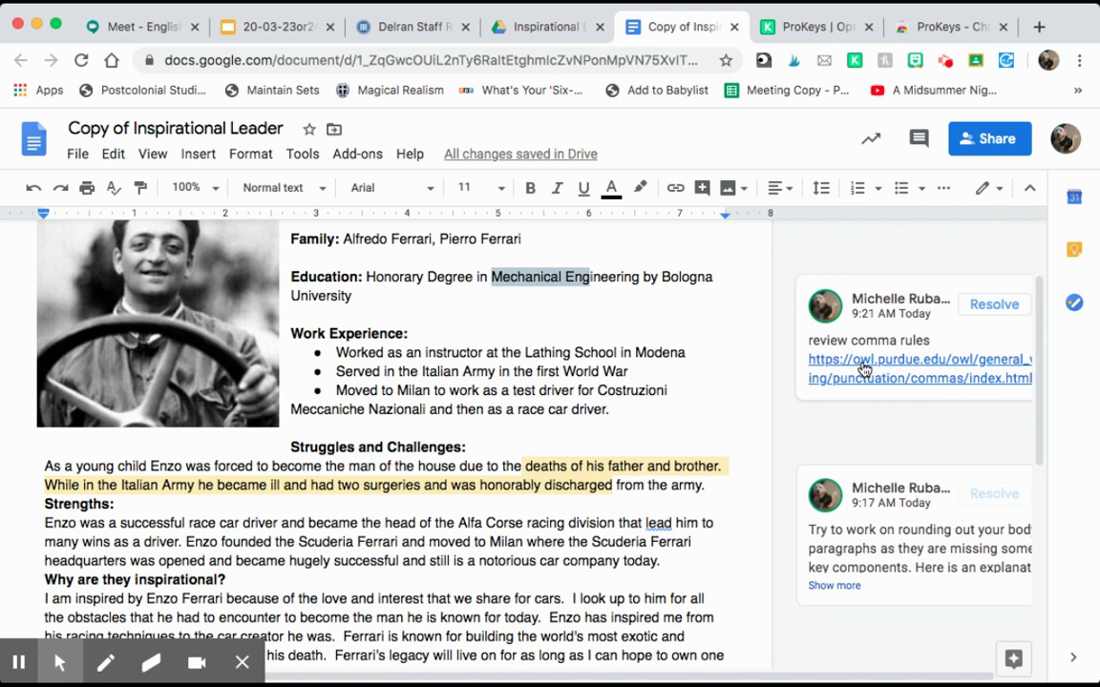
Comment on the racing techniques passage under "Why are they inspirational?" by expanding the ProKeys snippet "active voice".
scroll(645, 400, down, 5)
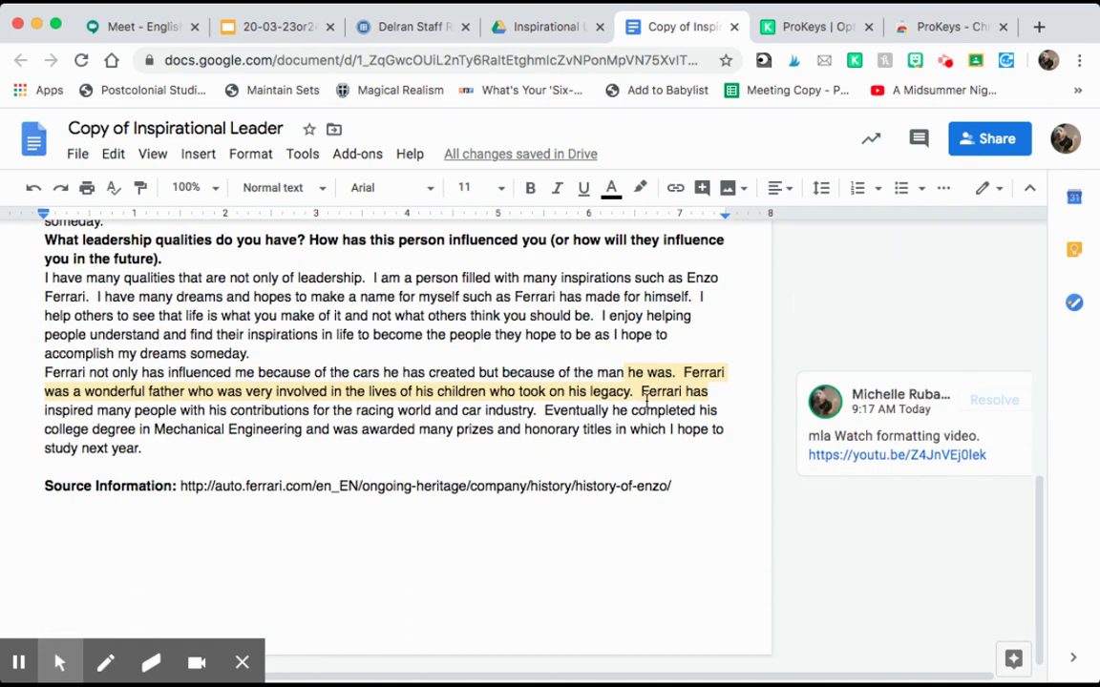
scroll(641, 392, up, 4)
drag(638, 379, 687, 390)
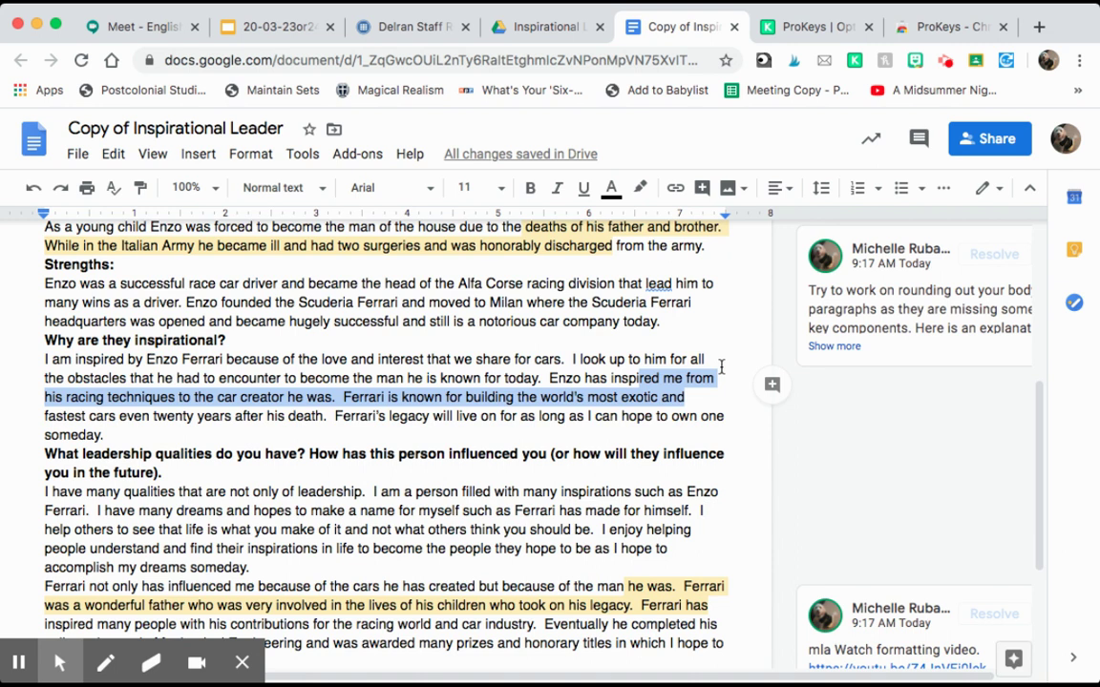
click(769, 386)
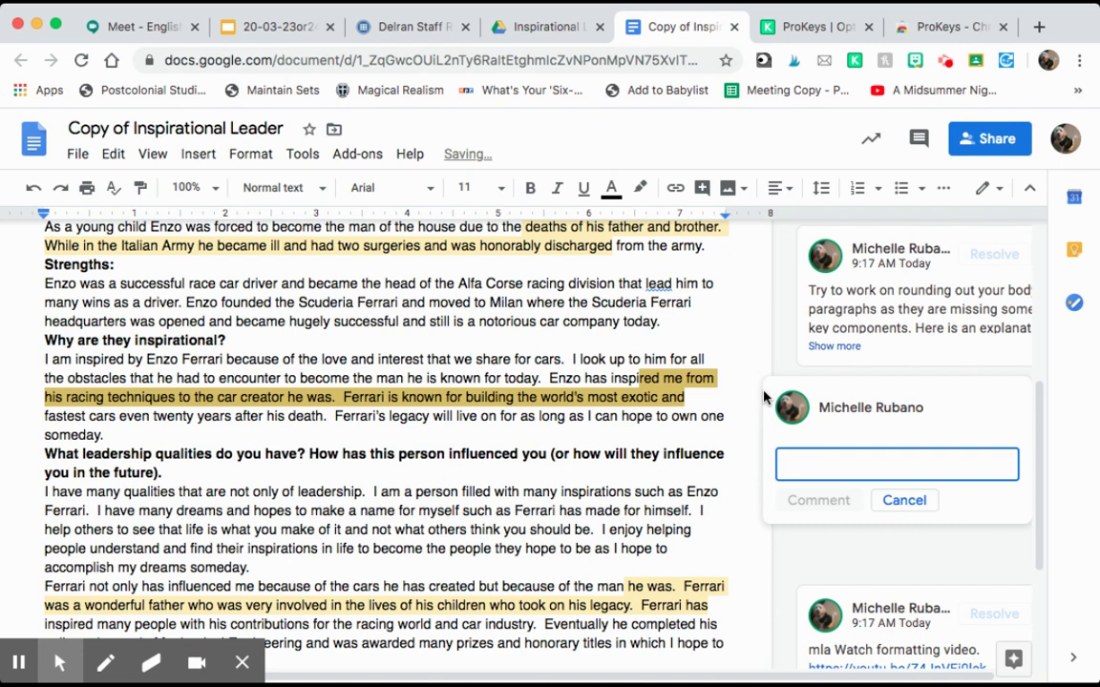
text(activ)
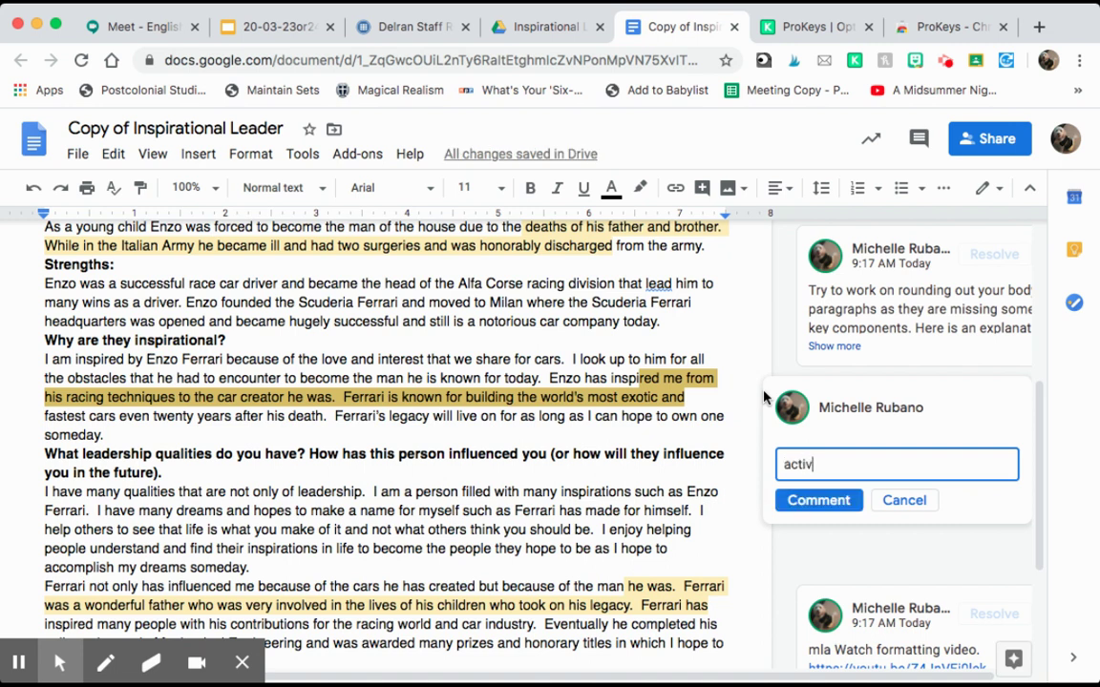
text(e voice)
key(shift+space)
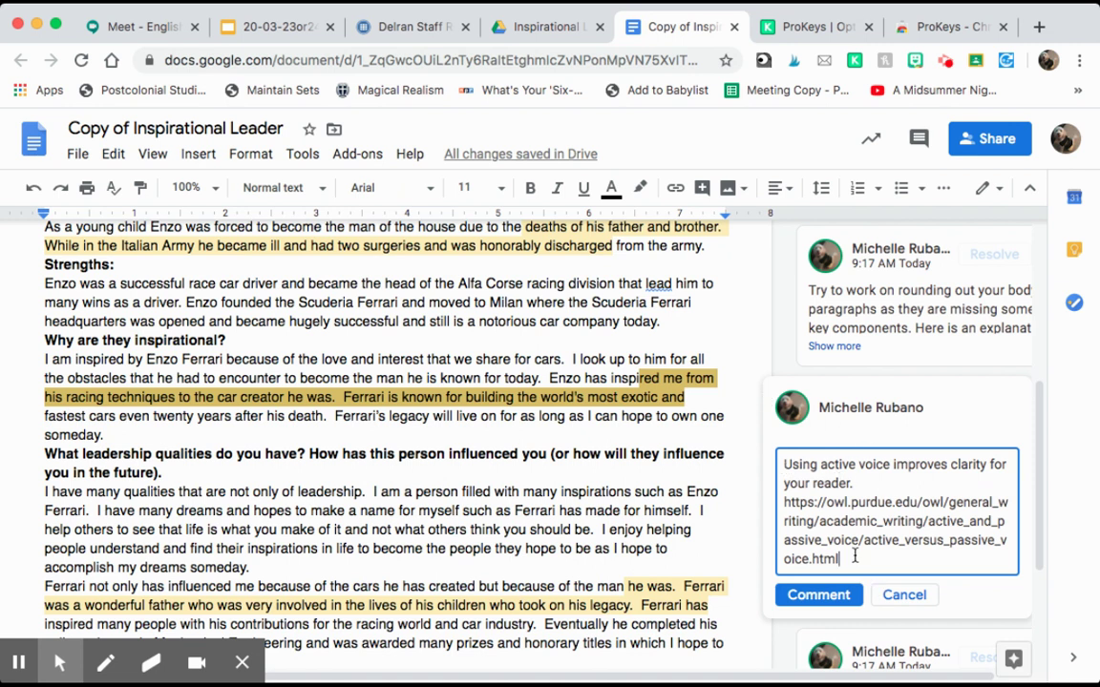
click(813, 595)
click(844, 499)
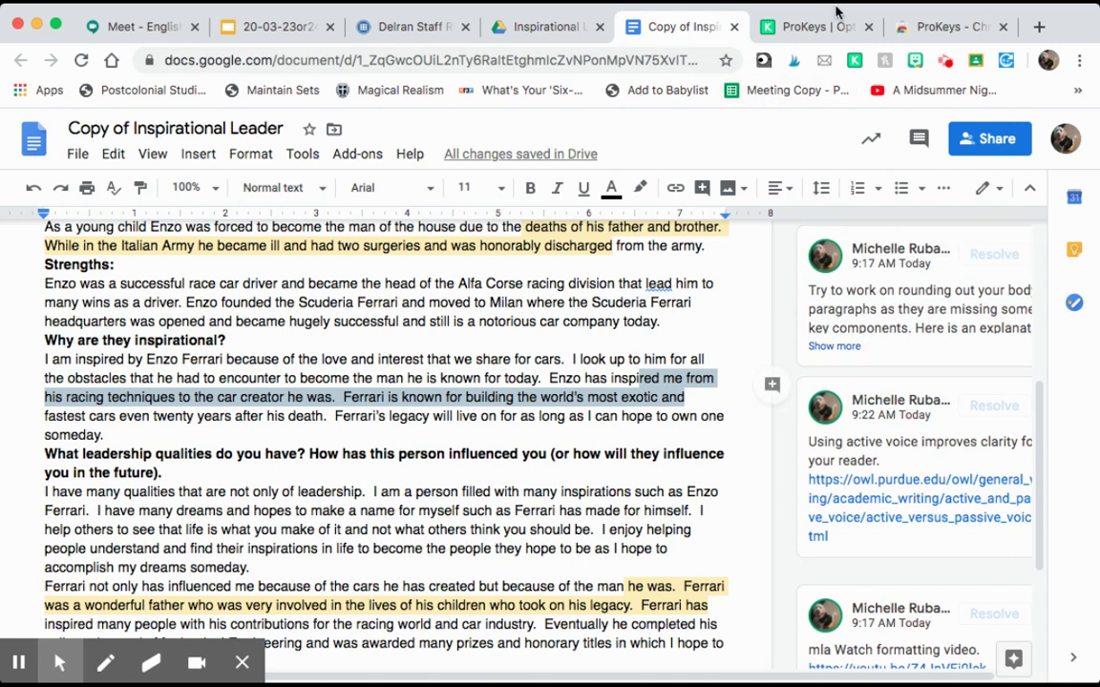
Check the ProKeys snippets page and its Chrome Web Store listing, and try a web search for prokeys.
click(800, 31)
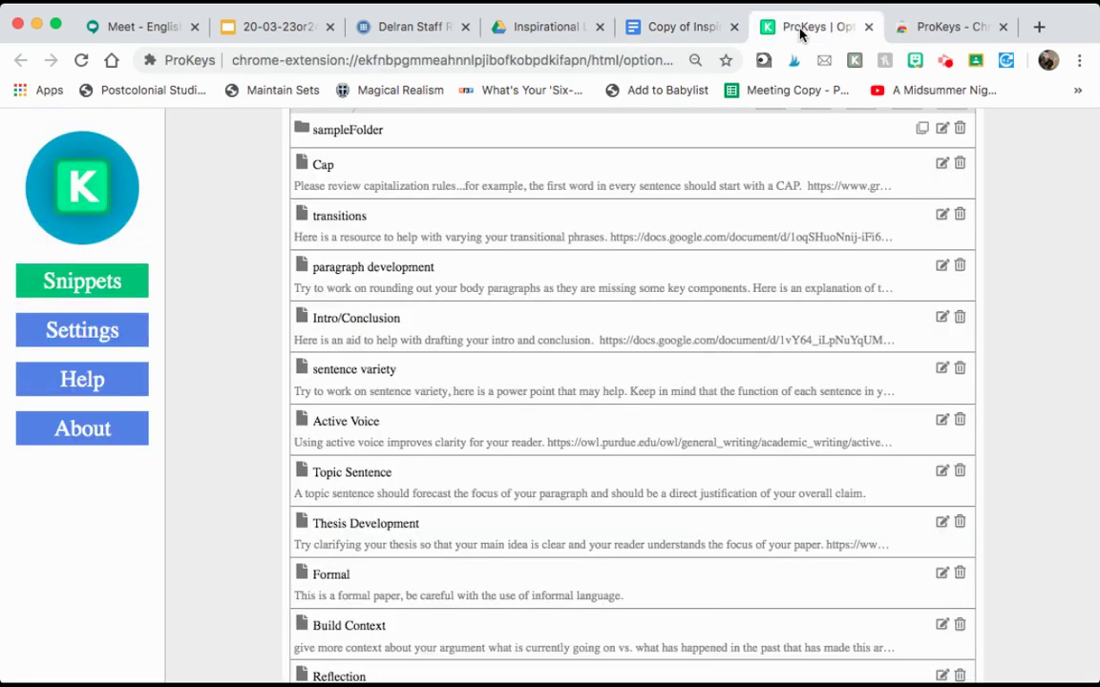
scroll(564, 341, up, 4)
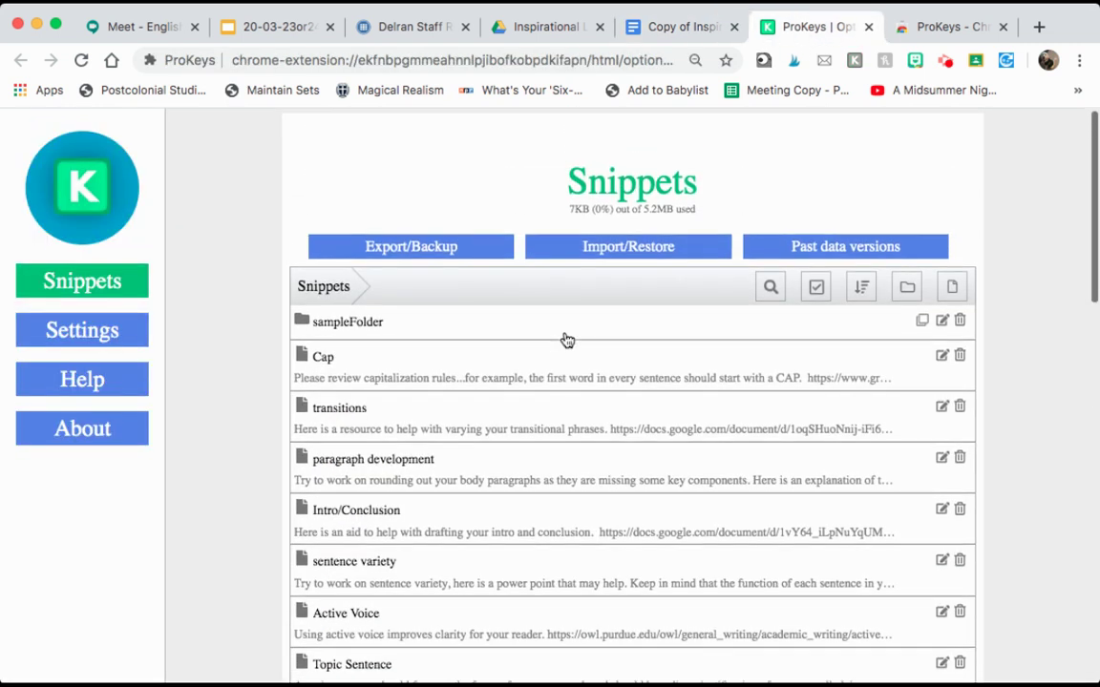
click(941, 30)
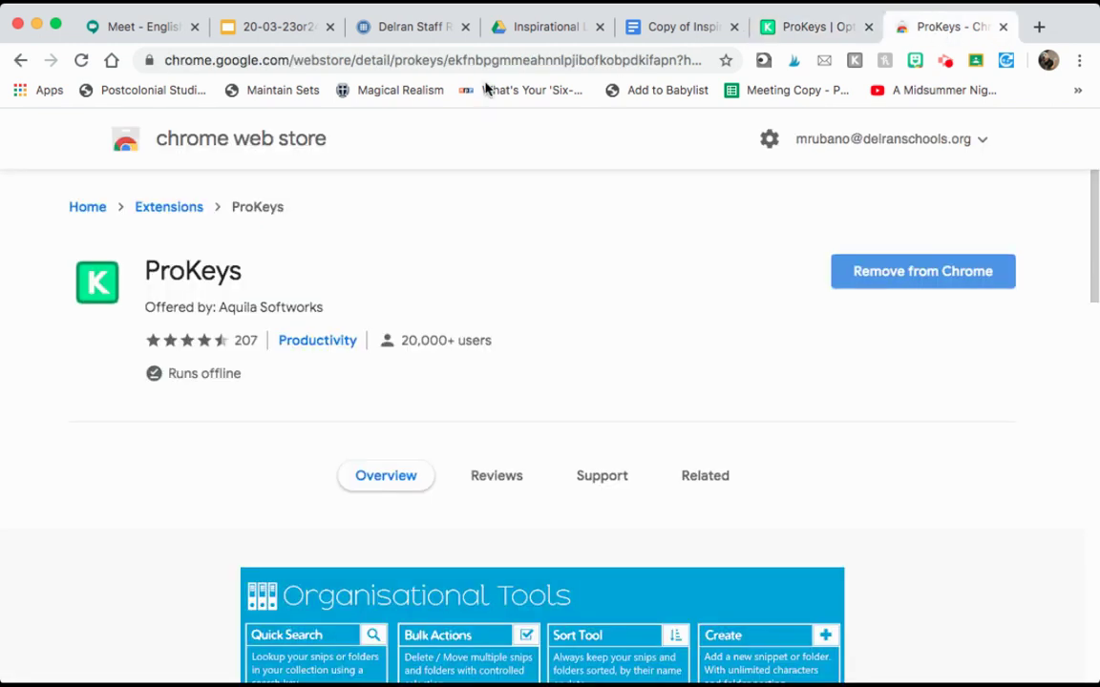
click(416, 60)
text(prokeys)
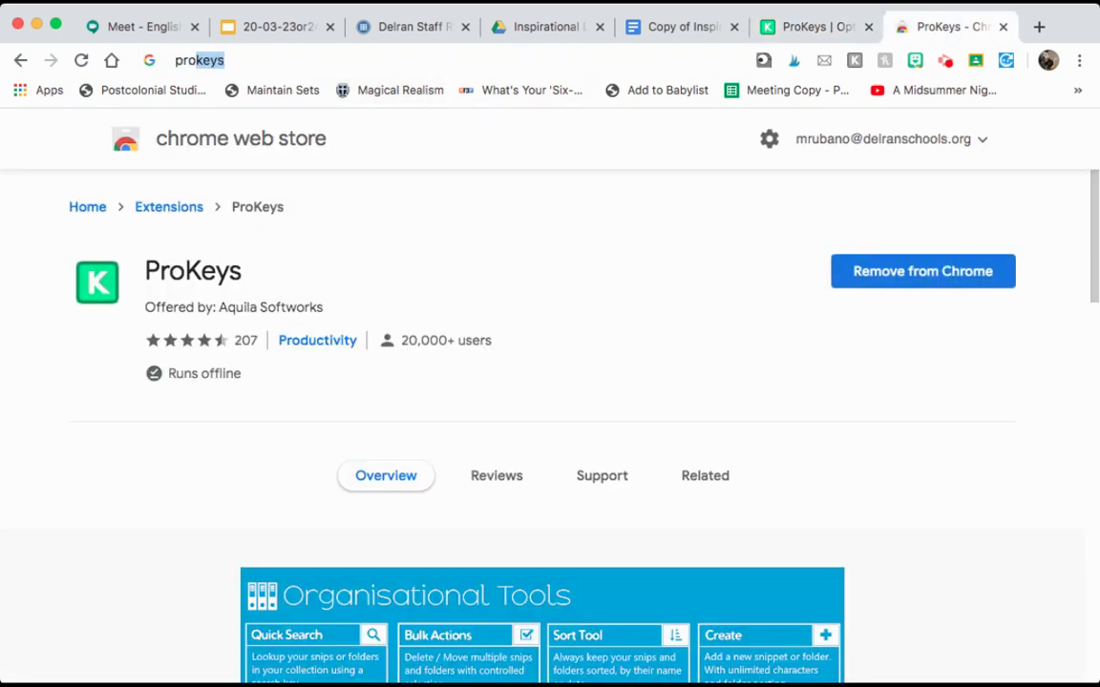
key(Return)
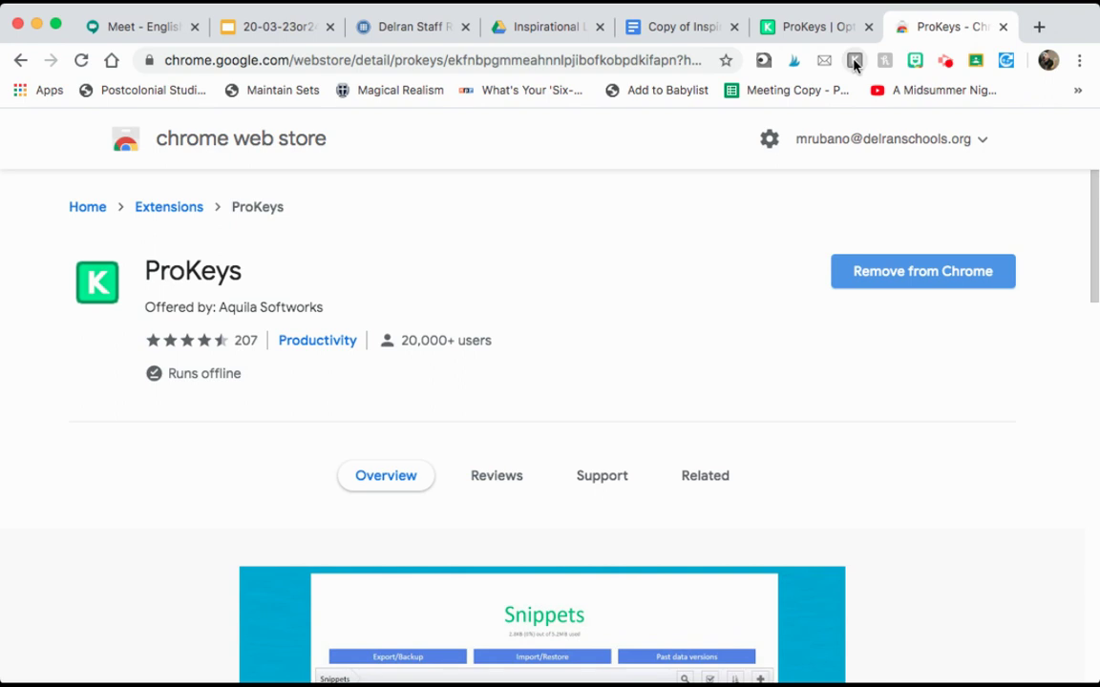
Return to the ProKeys options page, look through the whole snippet list and expand the Cap snippet to read its full text.
click(819, 26)
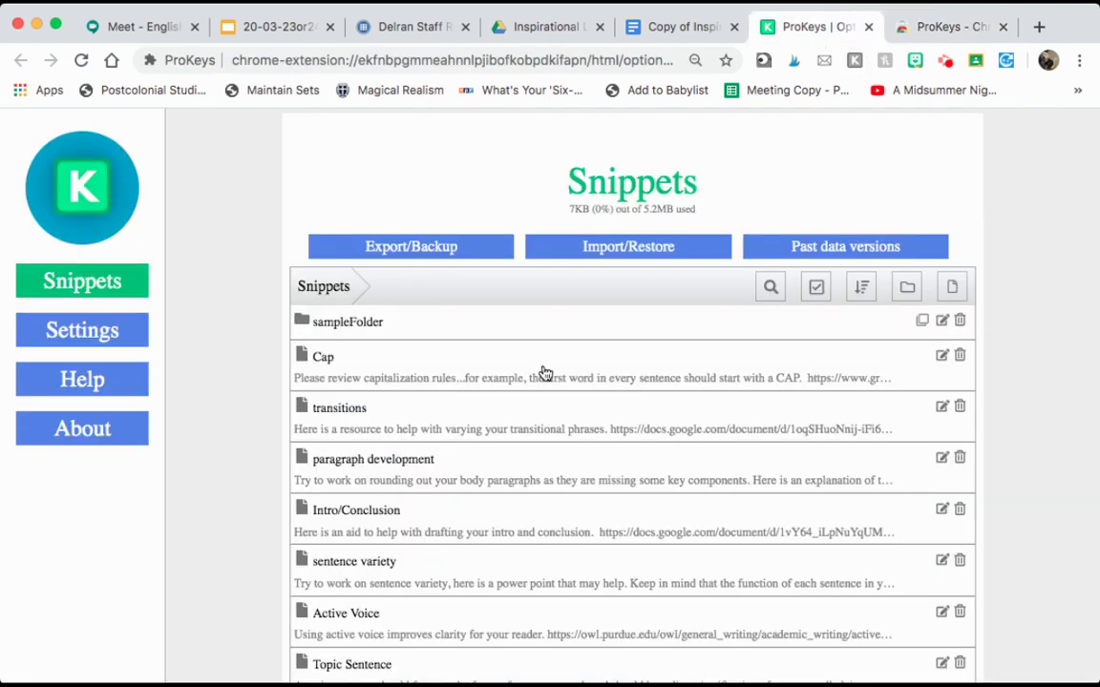
scroll(544, 372, down, 4)
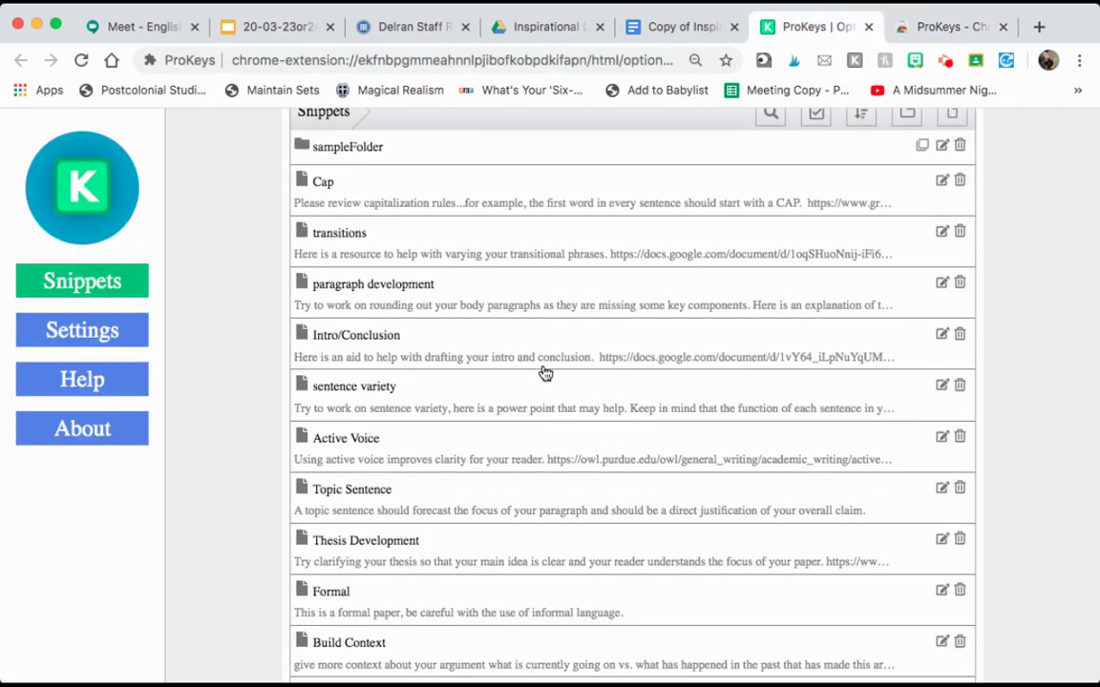
scroll(544, 372, down, 6)
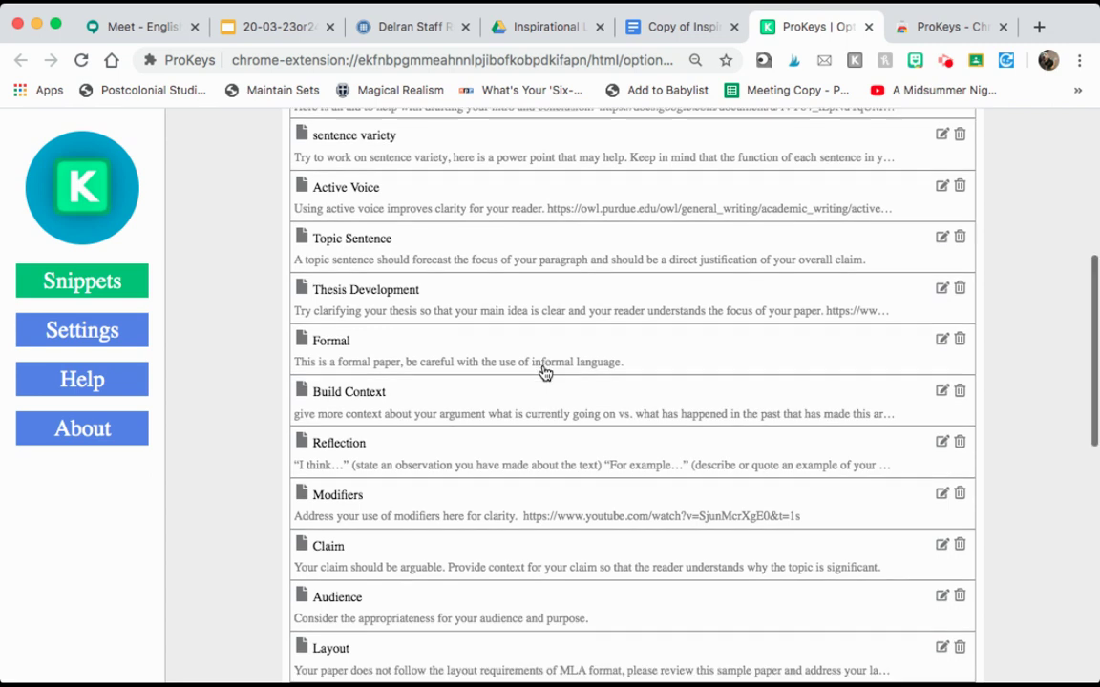
scroll(544, 372, down, 10)
scroll(544, 372, down, 6)
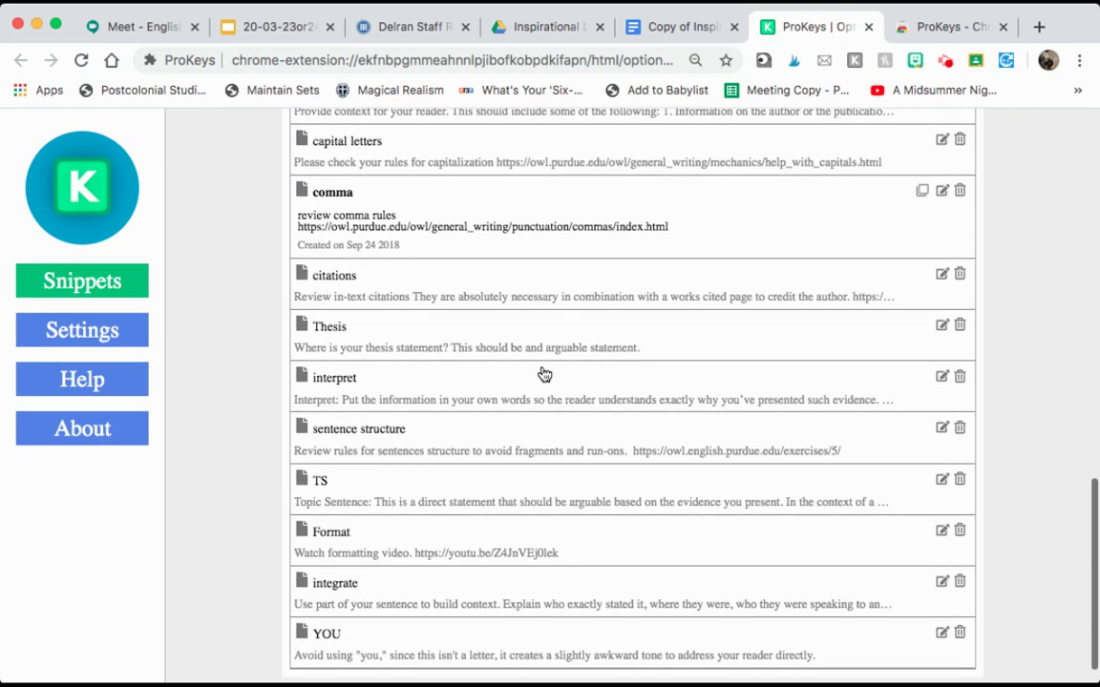
scroll(544, 375, up, 6)
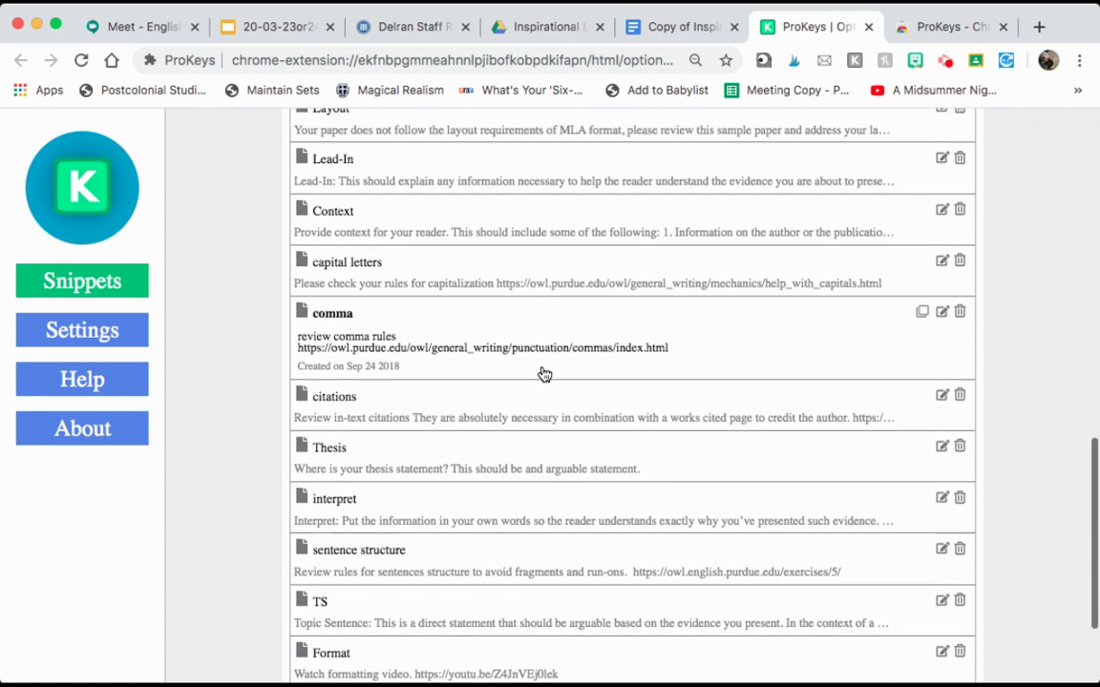
scroll(544, 374, down, 6)
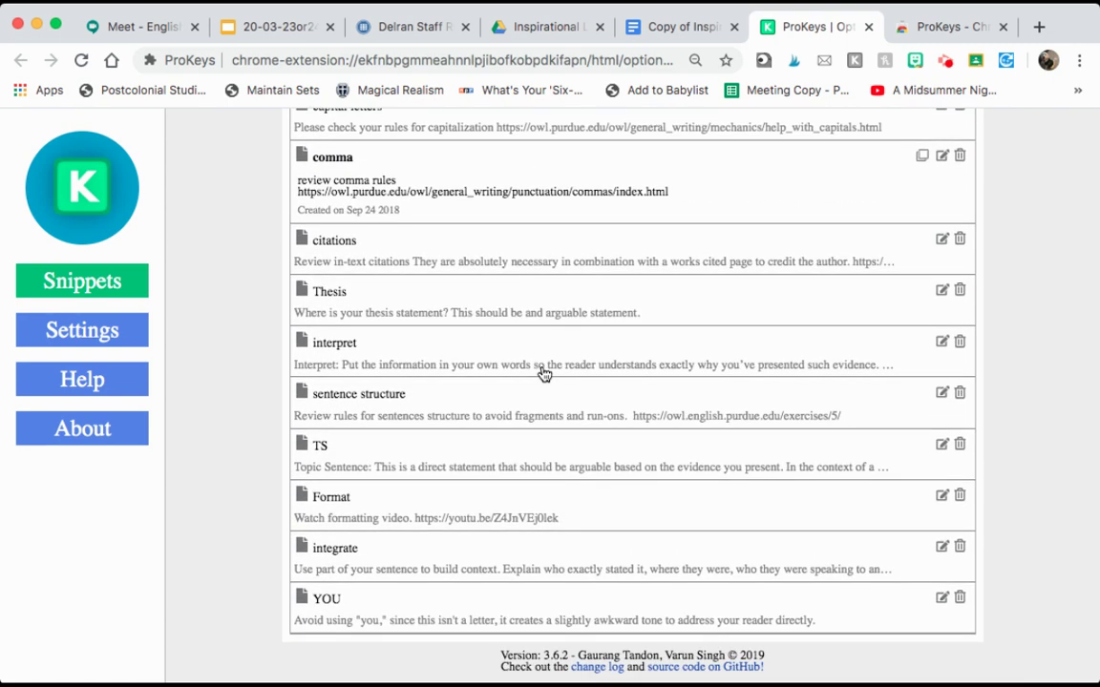
scroll(544, 374, up, 1)
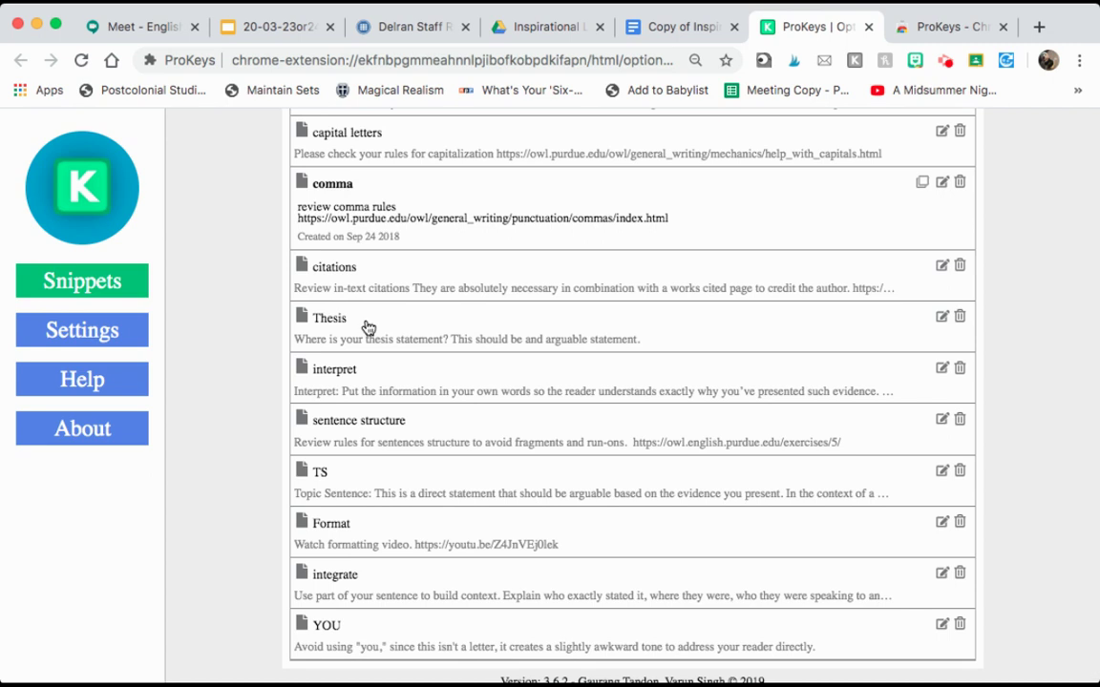
scroll(437, 486, up, 5)
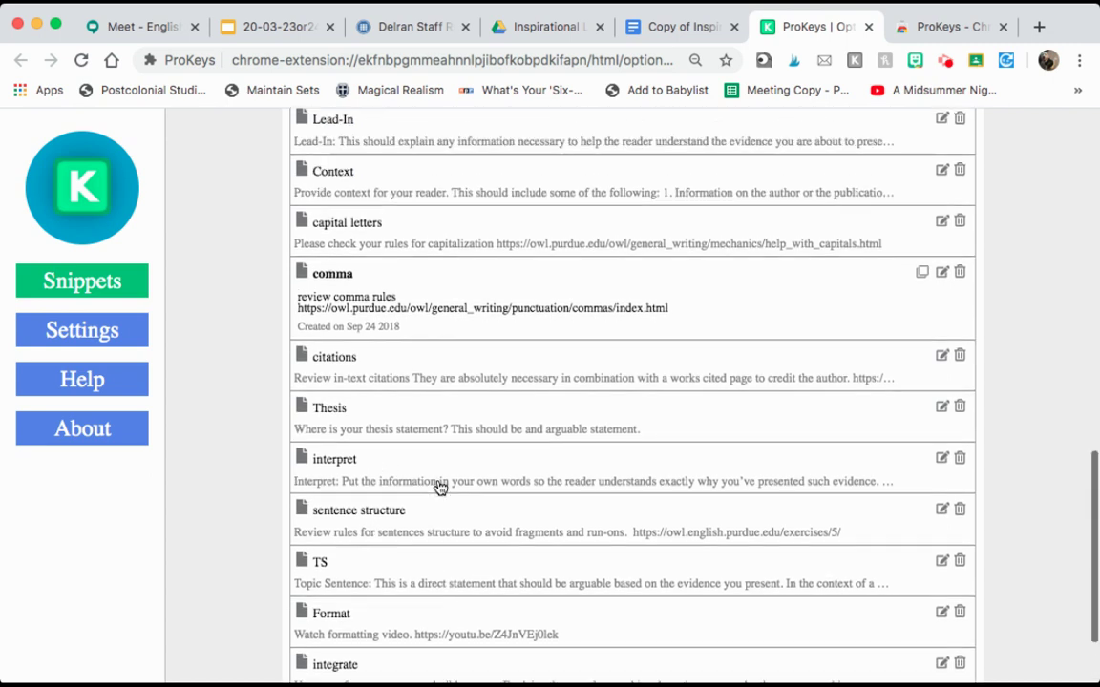
scroll(440, 487, up, 5)
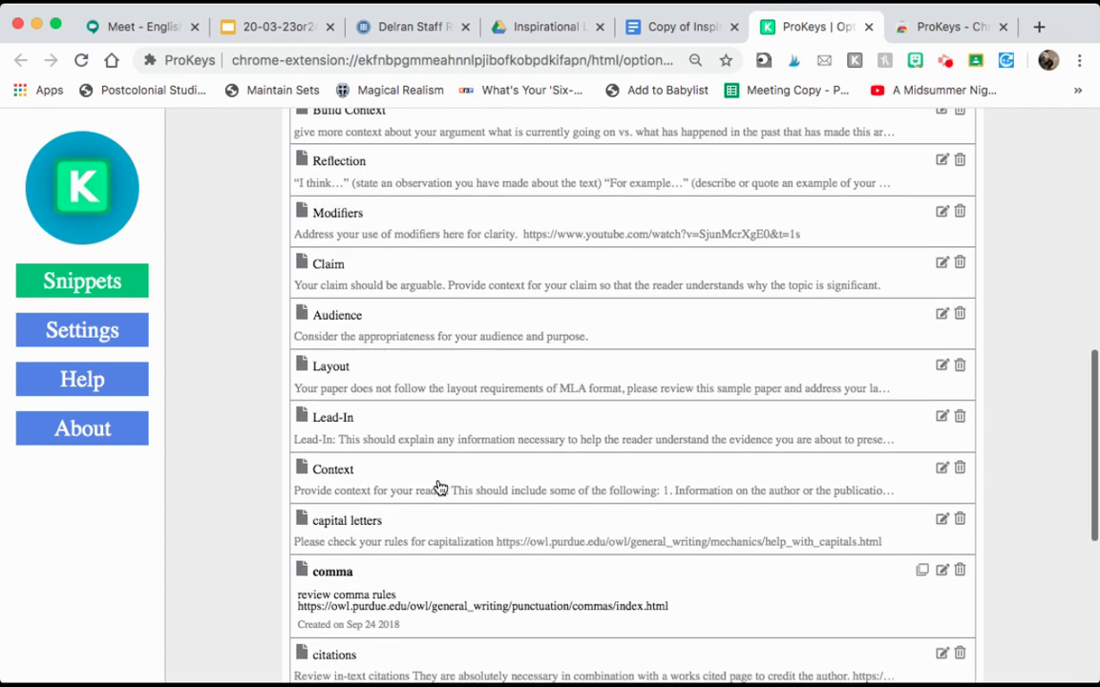
scroll(454, 447, up, 6)
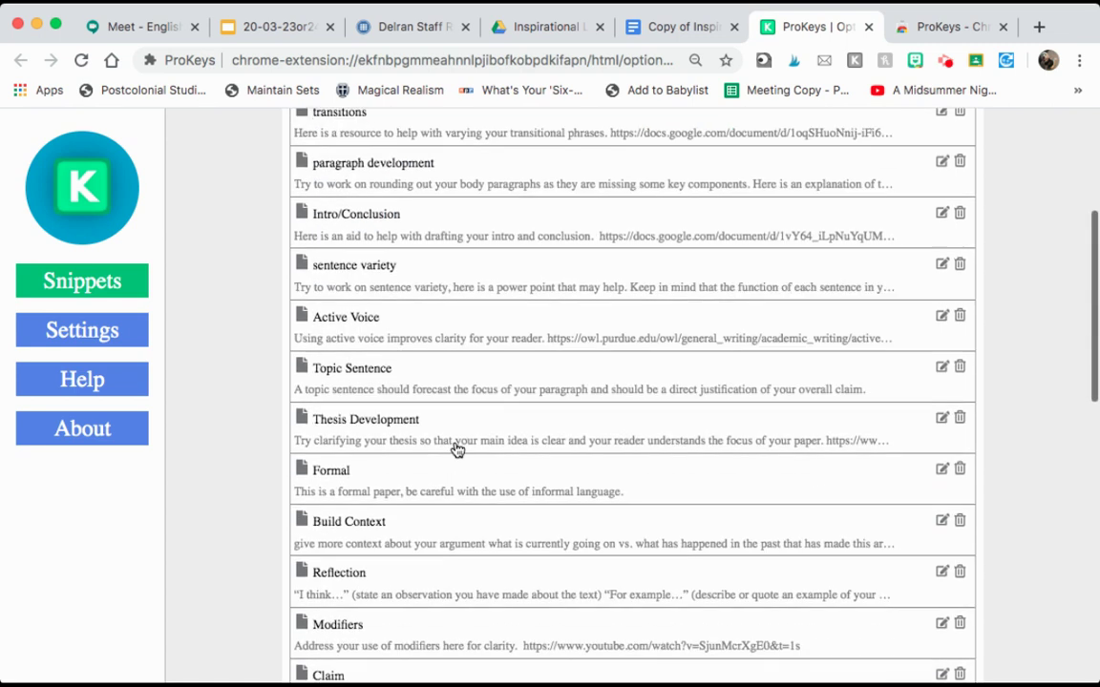
scroll(456, 449, up, 2)
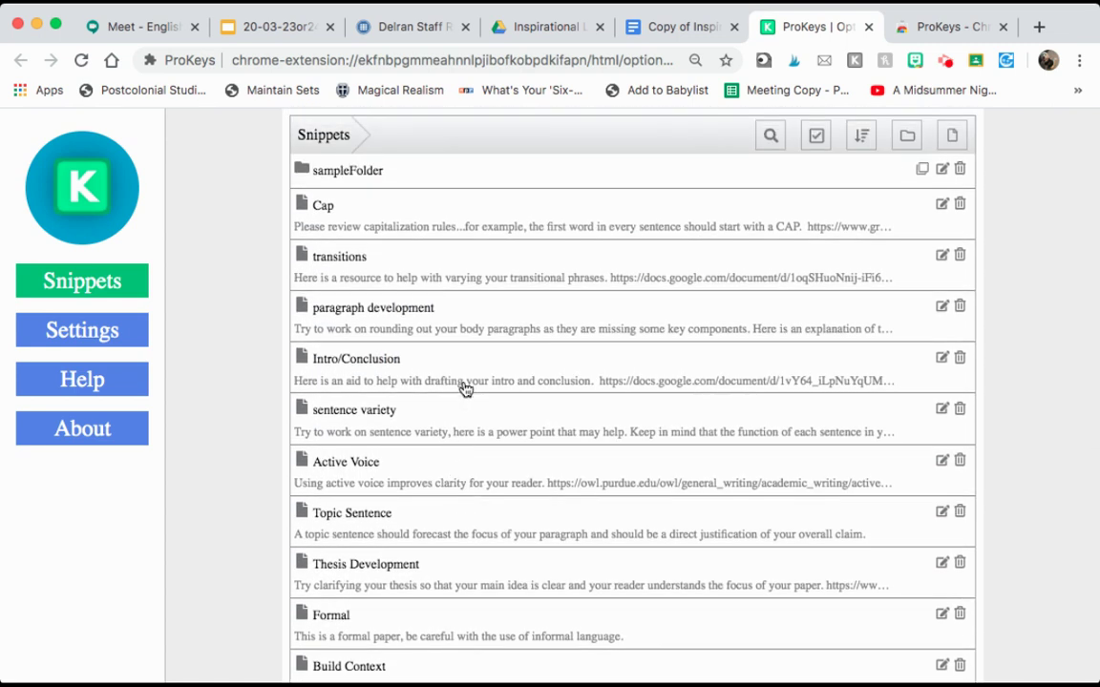
scroll(466, 388, up, 1)
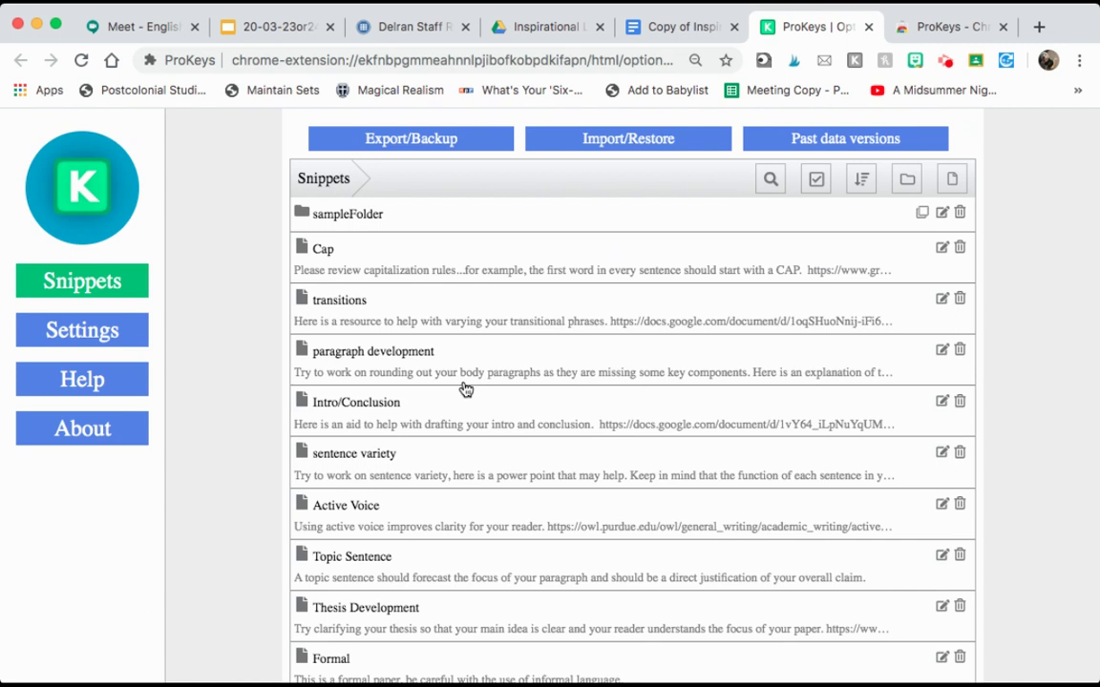
click(468, 262)
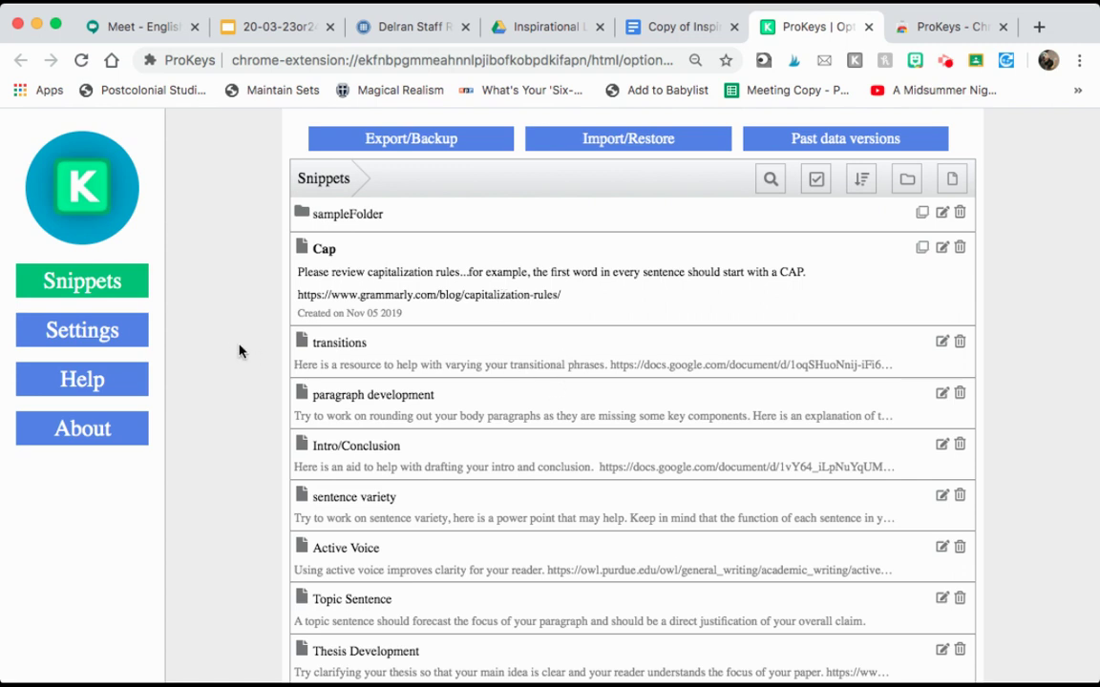
Open the form for creating a new snippet, examine its name and body fields, and close it without saving.
scroll(222, 349, up, 2)
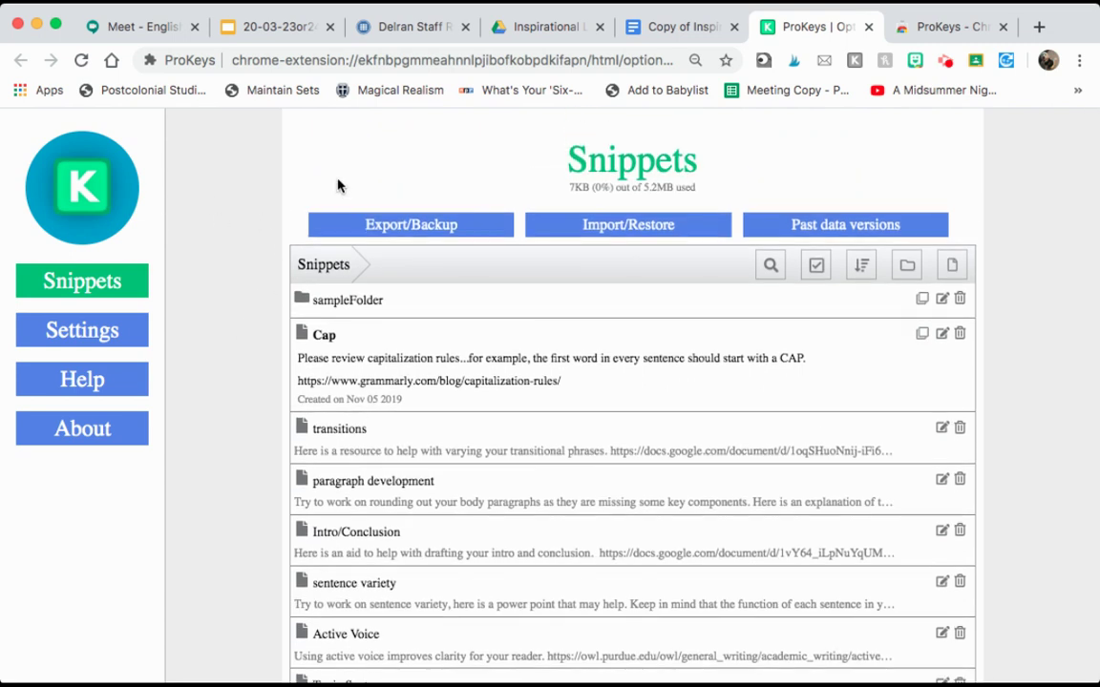
scroll(967, 237, down, 1)
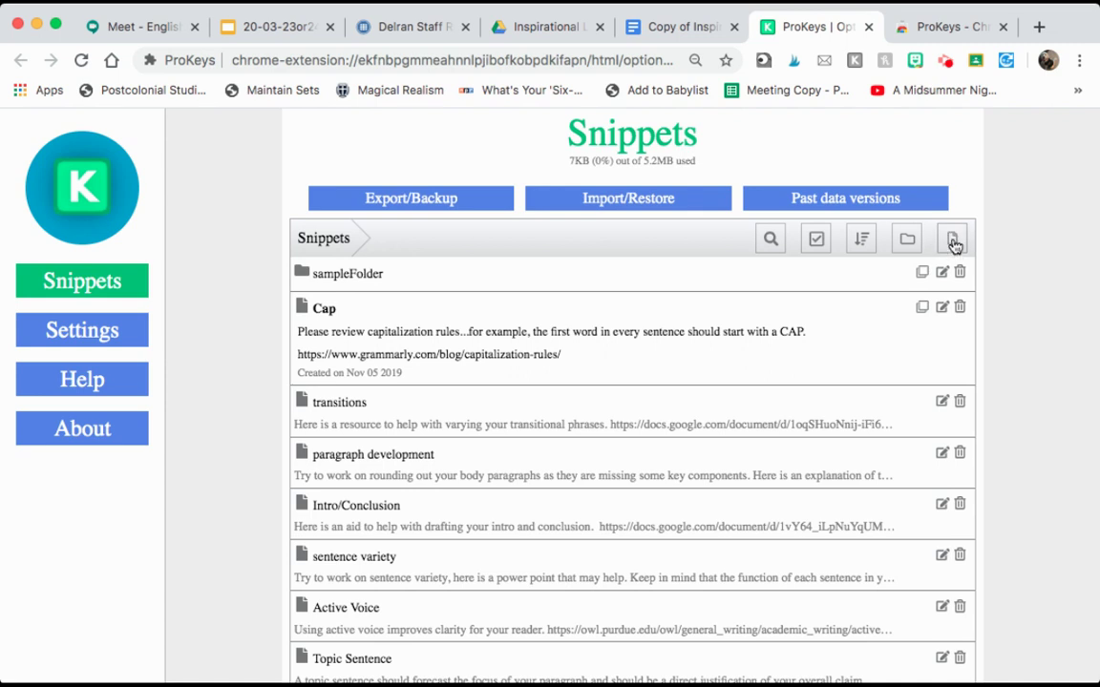
click(954, 241)
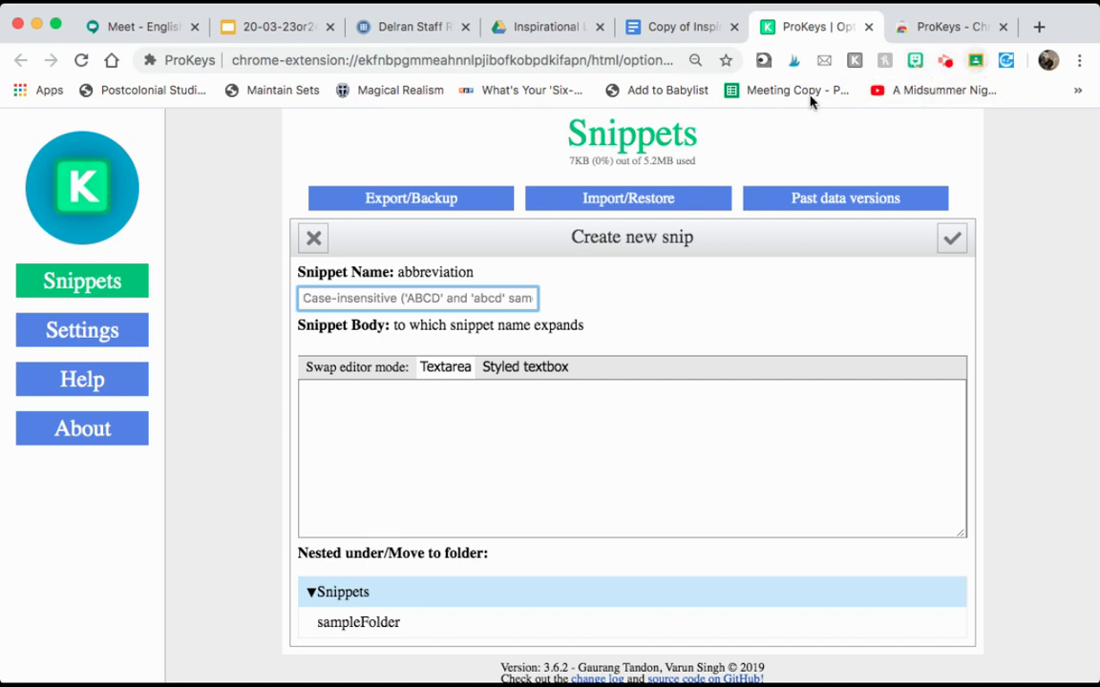
click(336, 291)
click(417, 393)
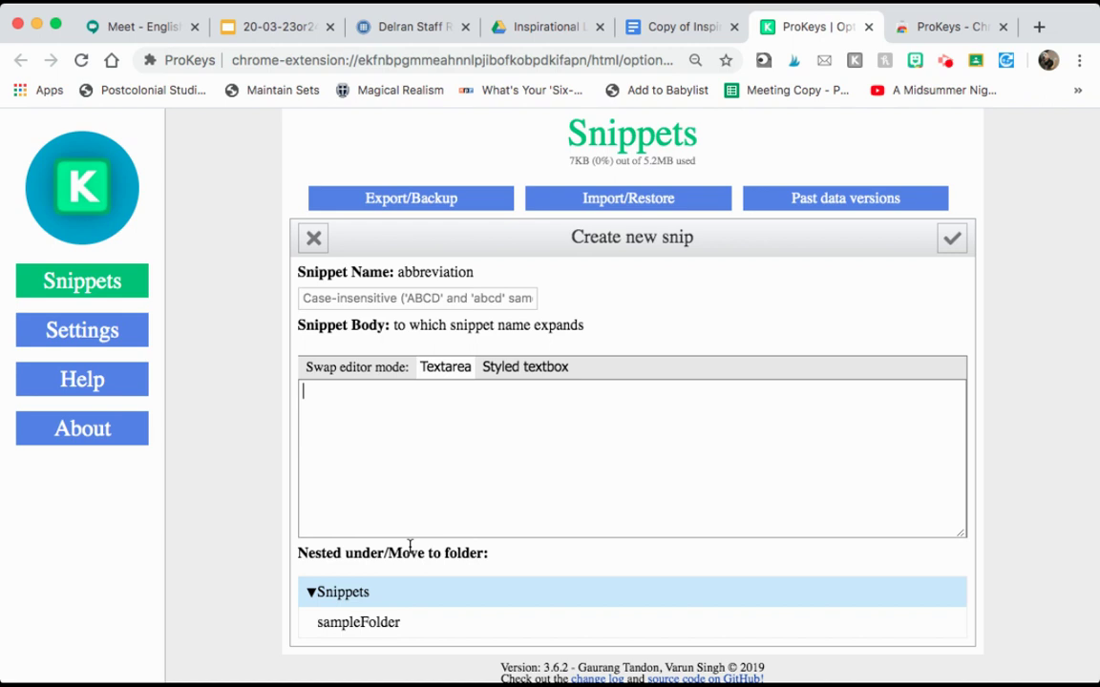
click(390, 301)
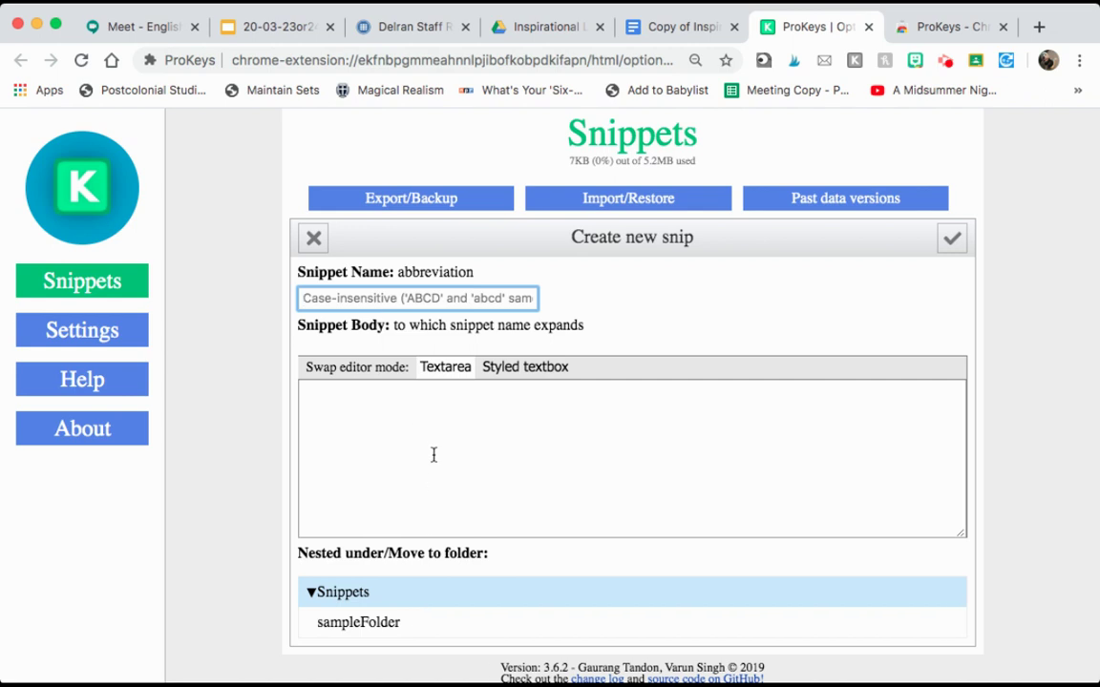
scroll(433, 449, down, 1)
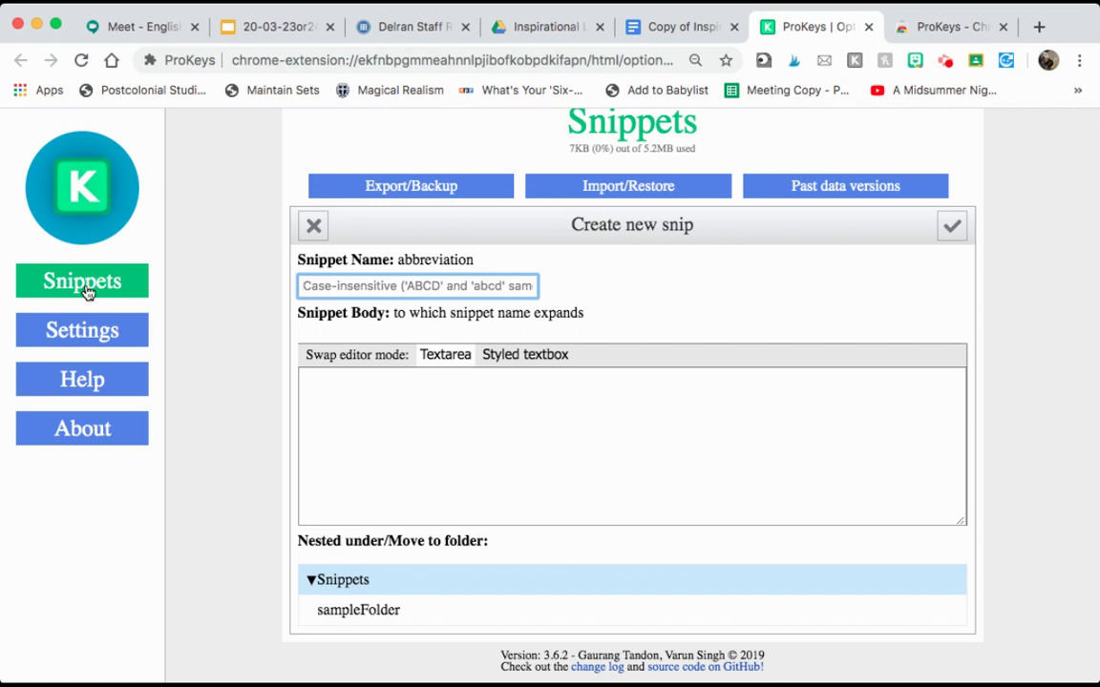
click(314, 225)
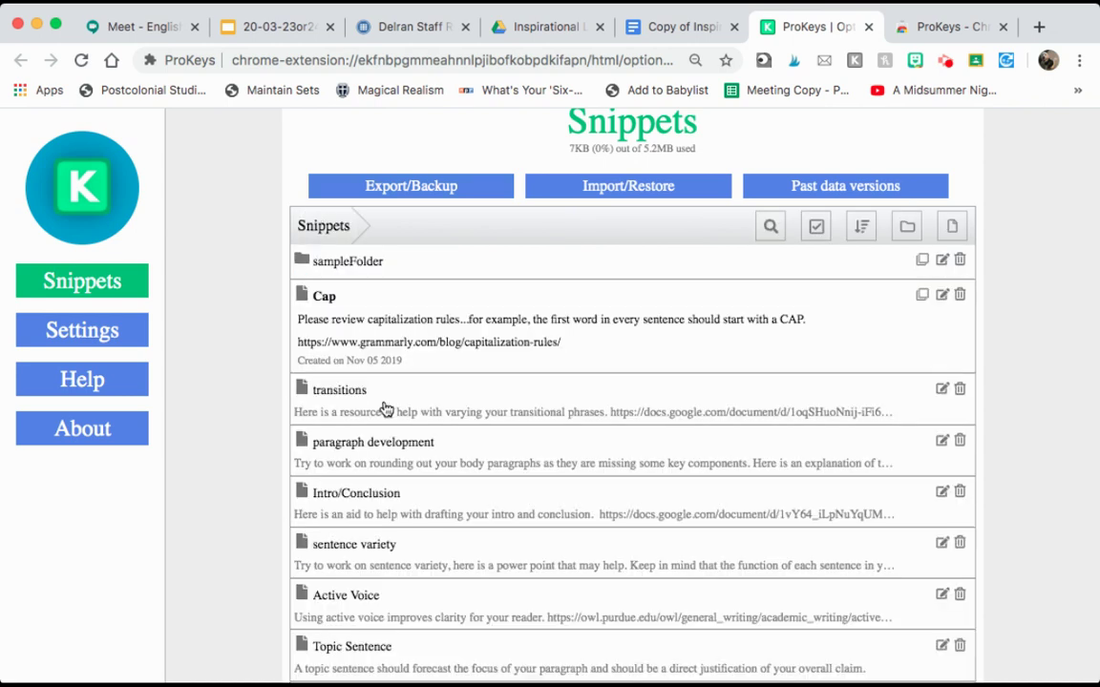
Review the names and feedback texts of the saved snippets, and return to the beginning of the list.
scroll(381, 410, down, 5)
scroll(386, 410, down, 2)
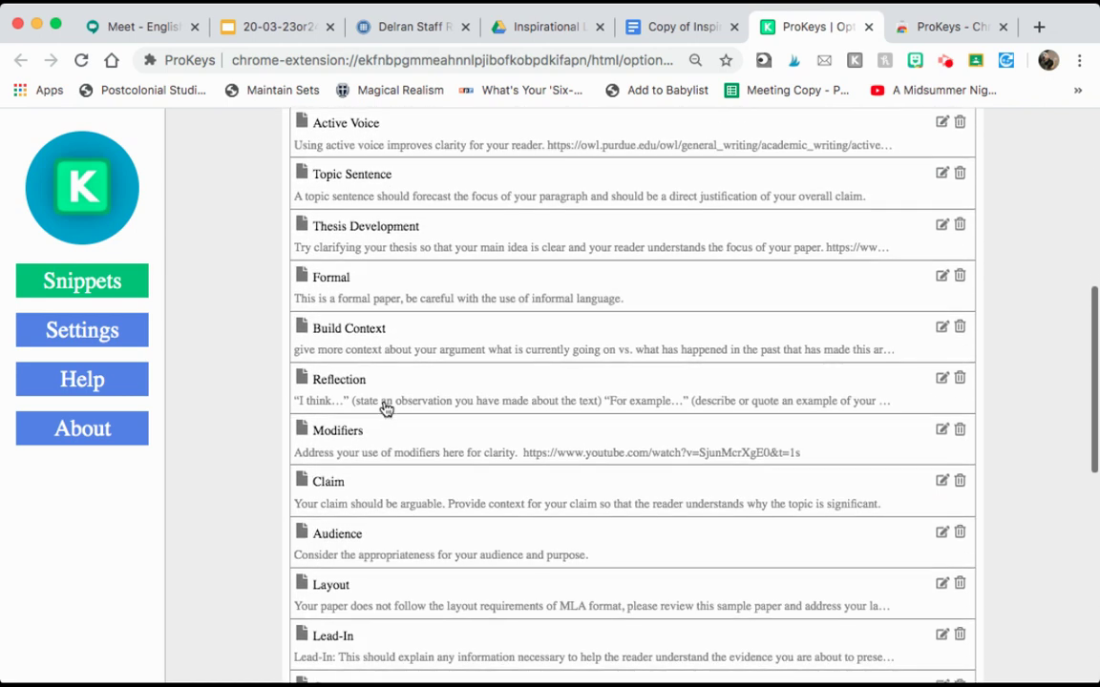
scroll(386, 412, down, 3)
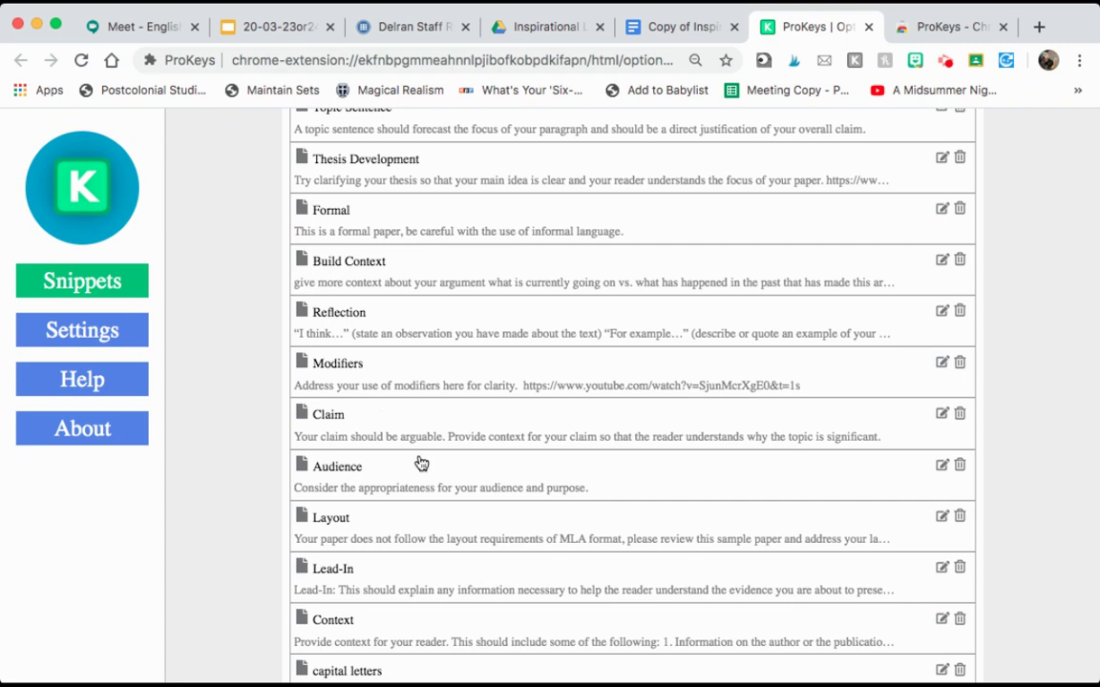
scroll(417, 461, up, 7)
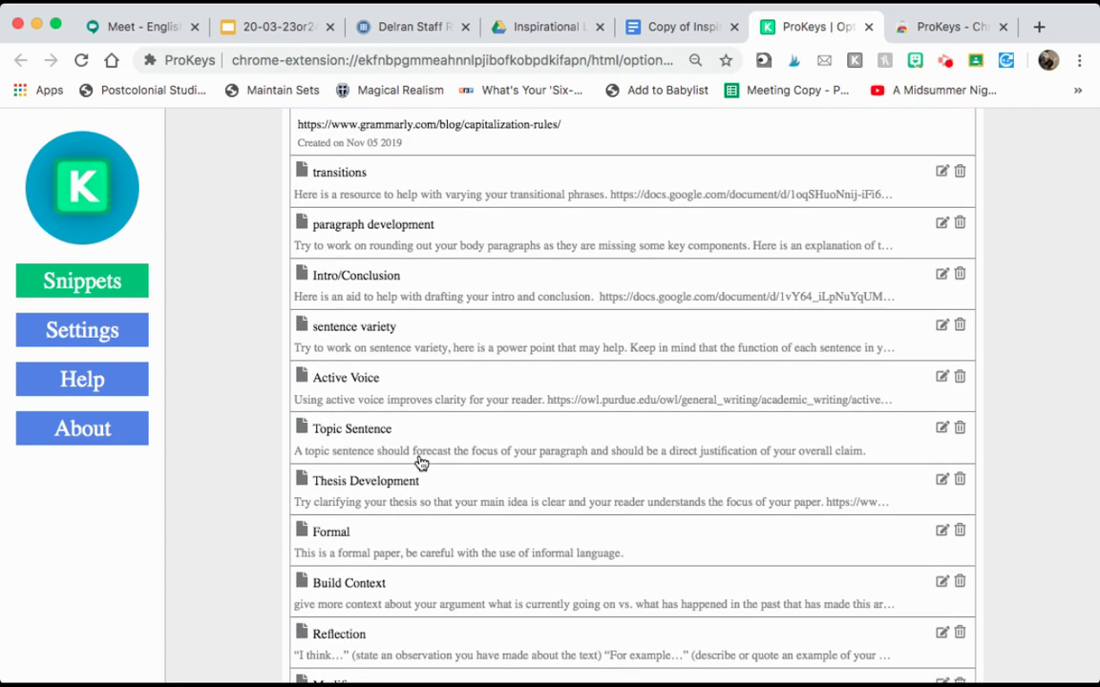
scroll(449, 380, up, 3)
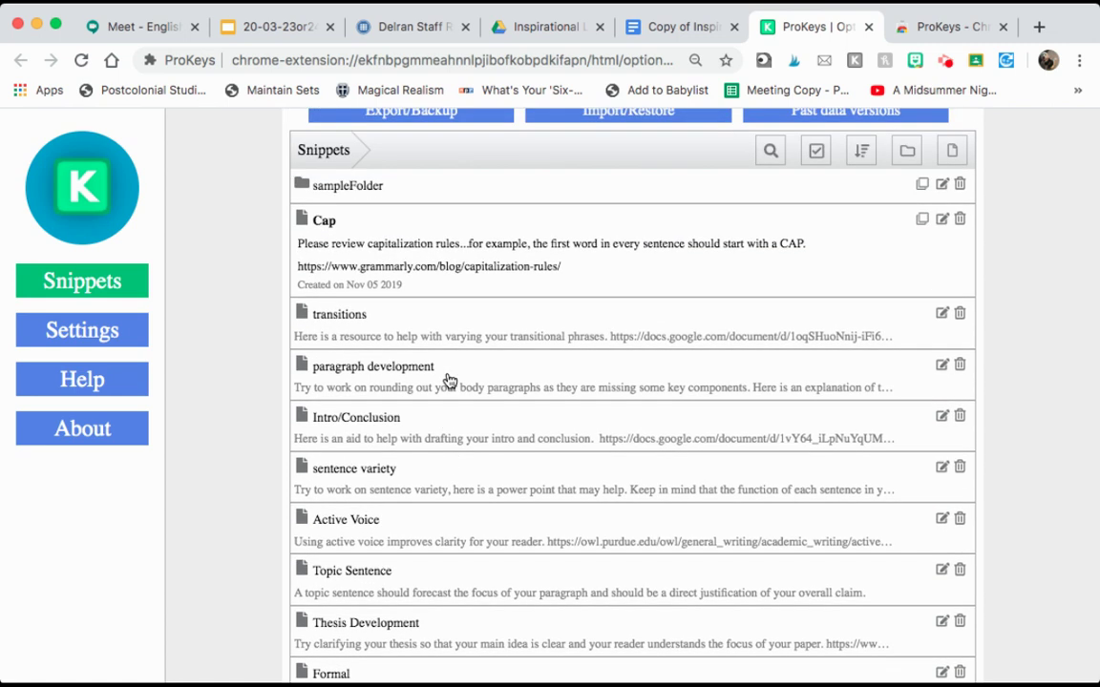
scroll(448, 380, down, 1)
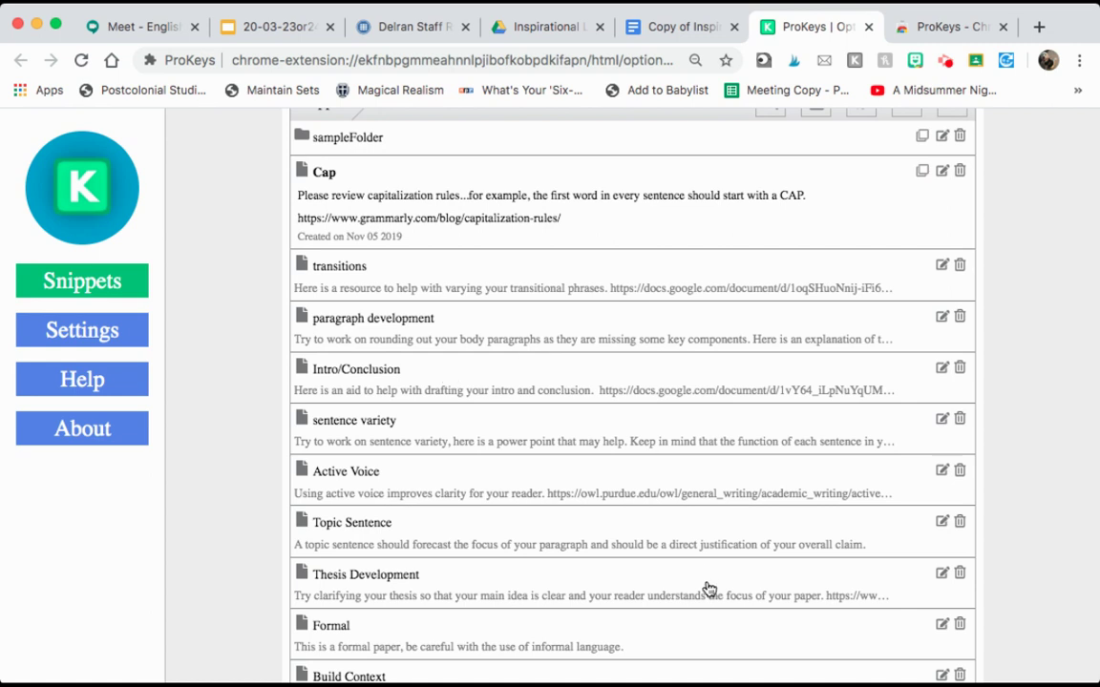
scroll(775, 436, up, 4)
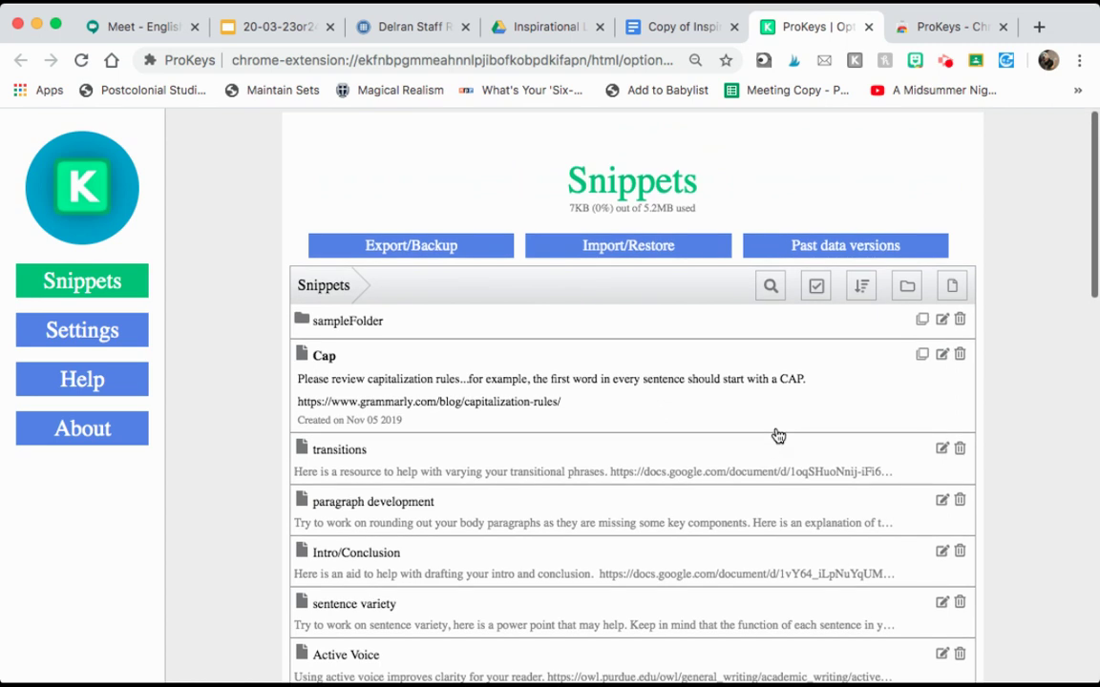